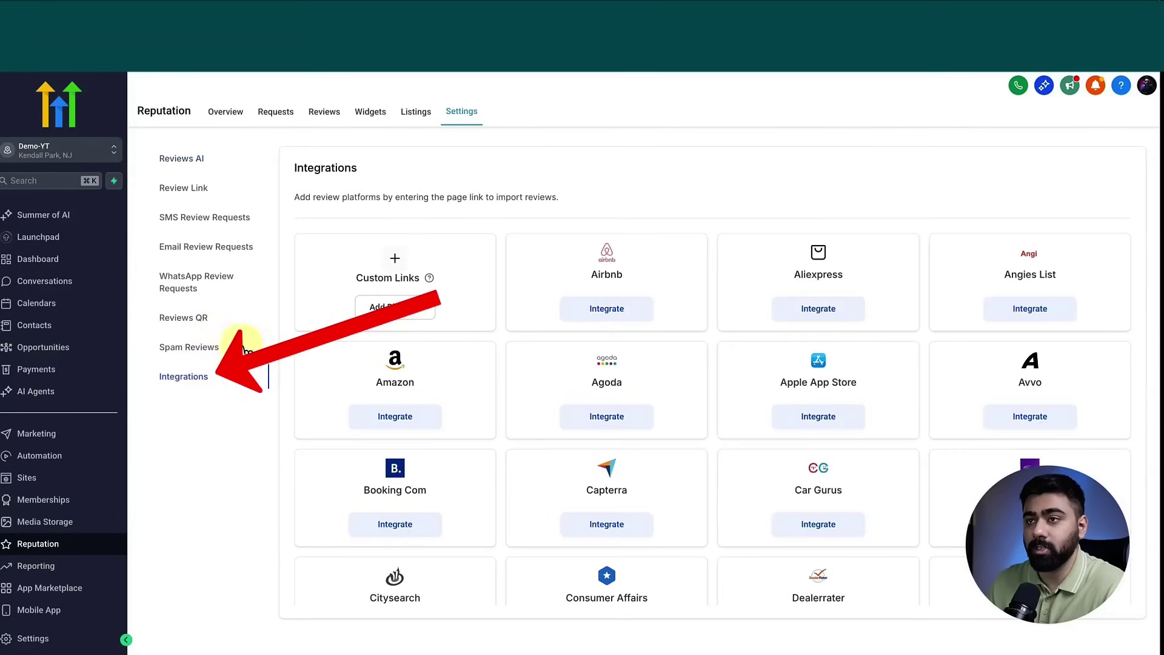
# Find Google Business Profile among the review integrations, inspect its connection settings, and return to the previous area
pyautogui.scroll(-2, 590, 345)
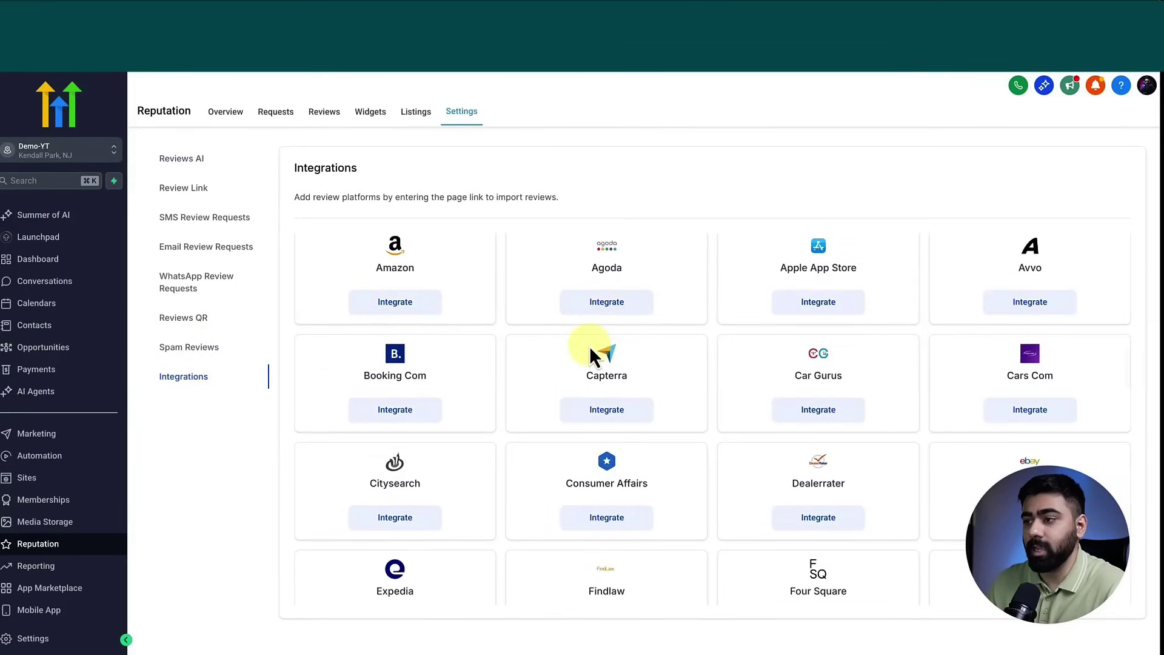
pyautogui.scroll(-4, 589, 345)
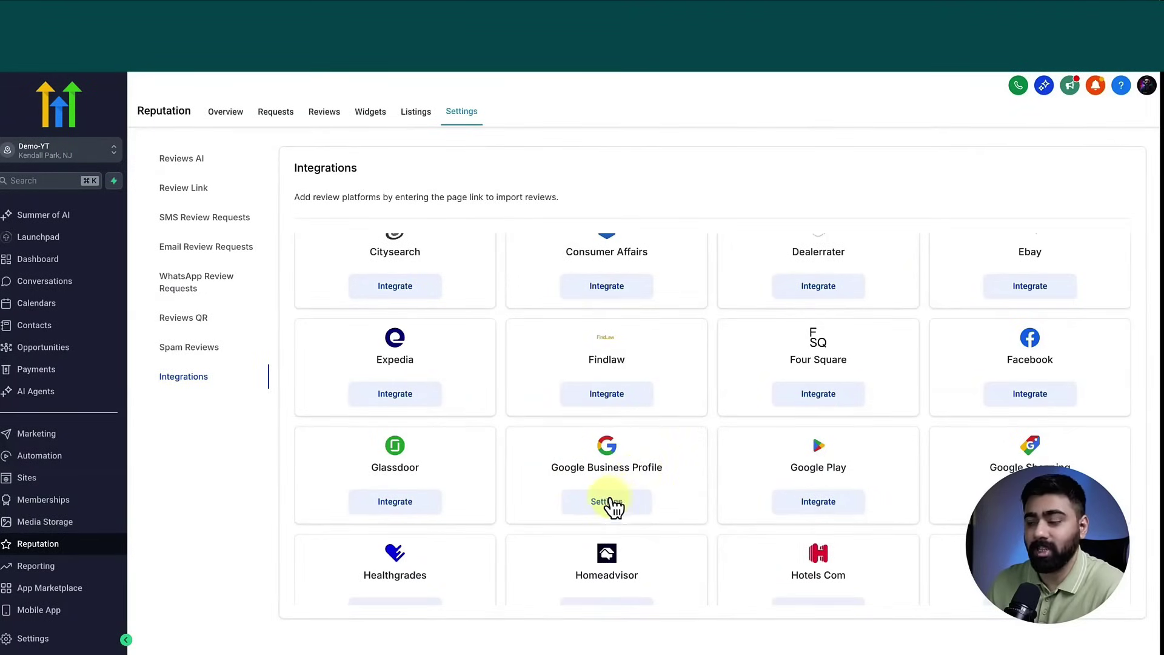
pyautogui.click(605, 502)
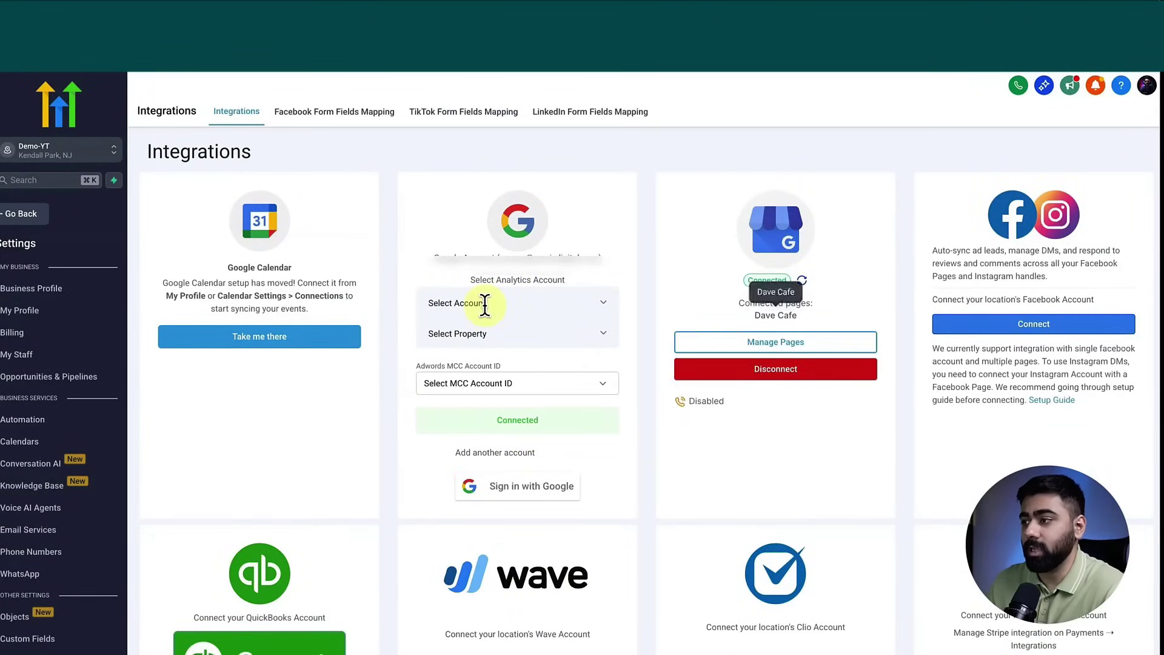
pyautogui.click(45, 216)
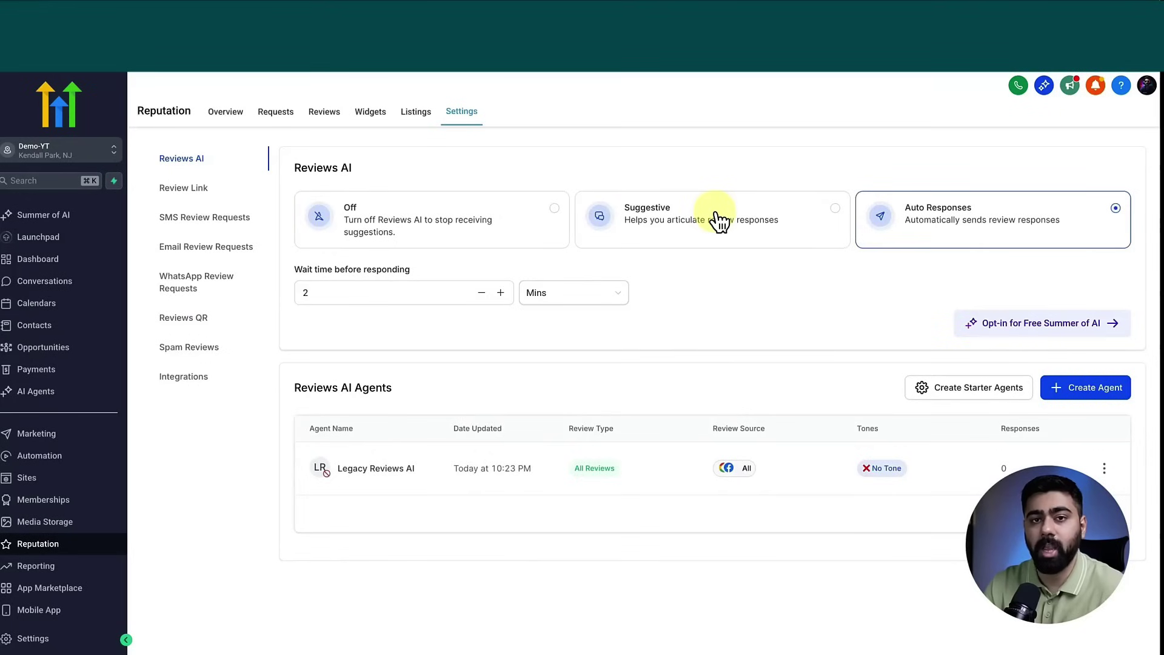
# Create the set of five starter agents for Reviews AI
pyautogui.moveTo(293, 388); pyautogui.dragTo(406, 391)
pyautogui.click(463, 386)
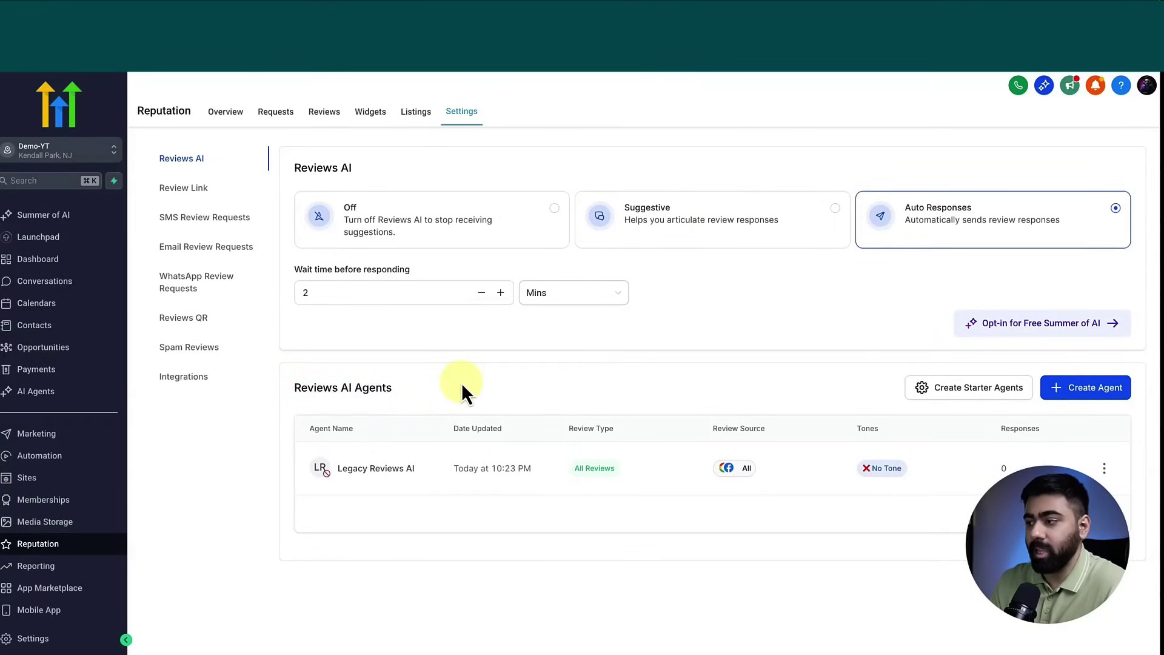
pyautogui.click(1058, 395)
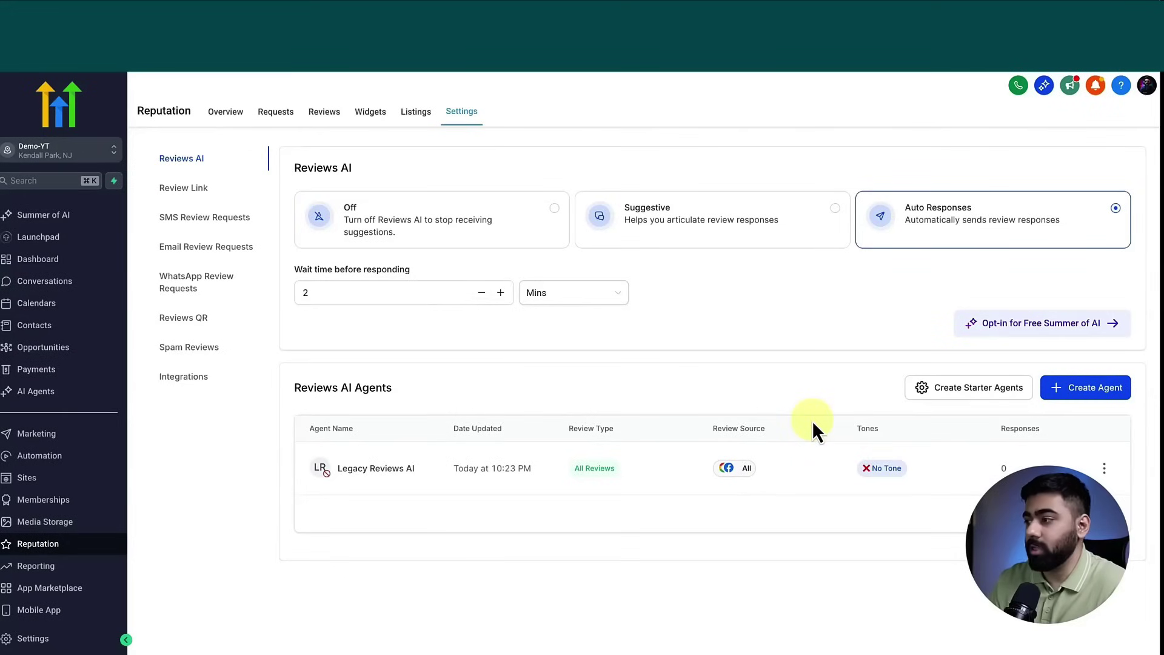
pyautogui.click(963, 400)
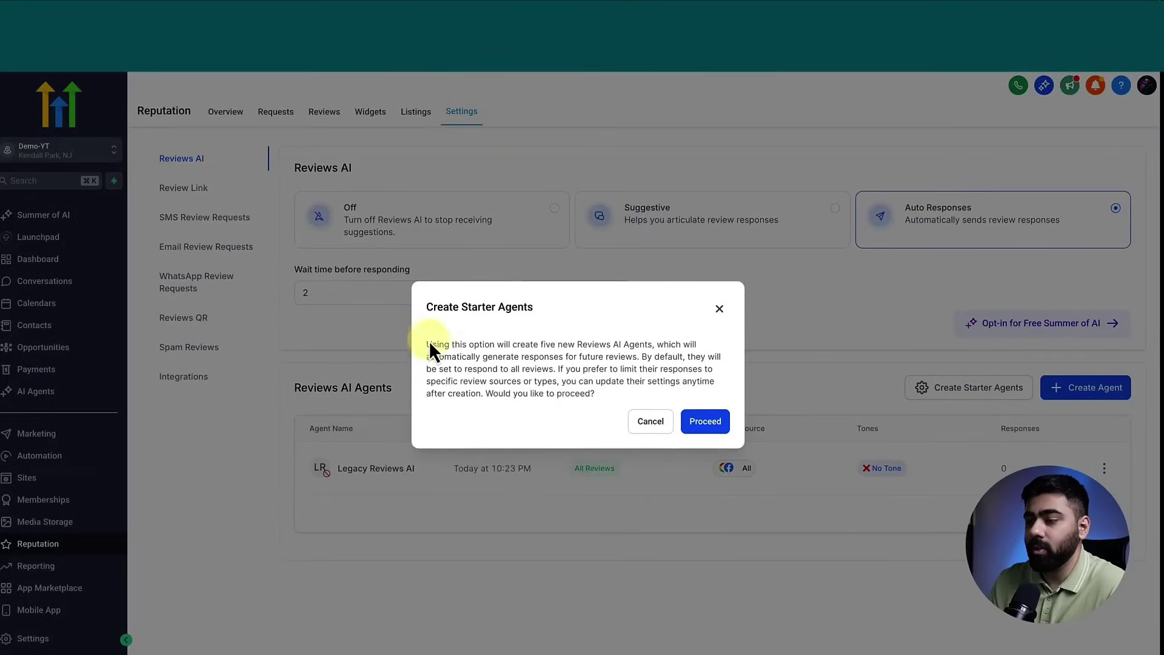
pyautogui.moveTo(471, 357); pyautogui.dragTo(597, 393)
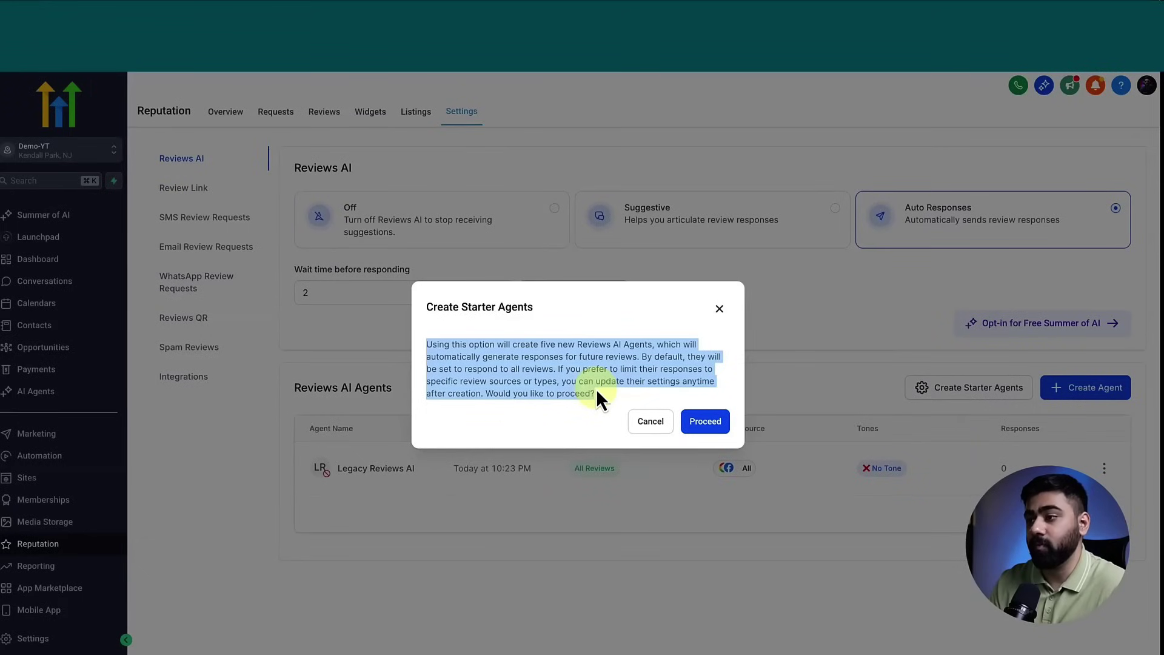
pyautogui.click(713, 423)
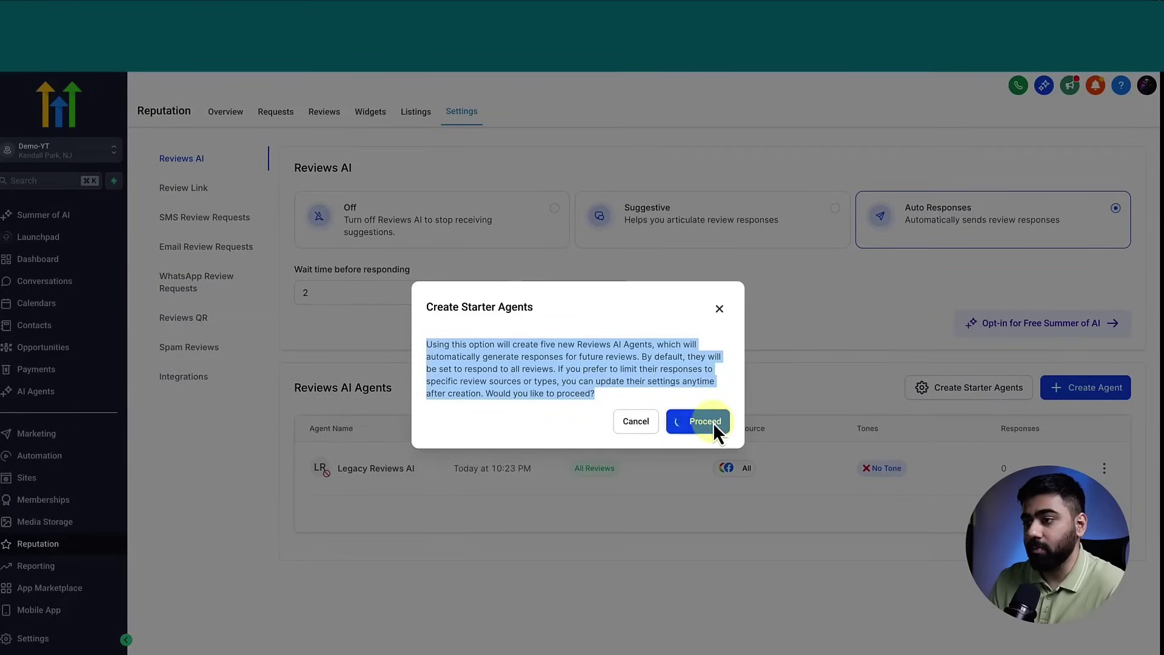
# Delete the Legacy Reviews AI and Taylor Sailor agents from the Reviews AI agent list
pyautogui.scroll(-1, 680, 354)
pyautogui.scroll(-2, 680, 354)
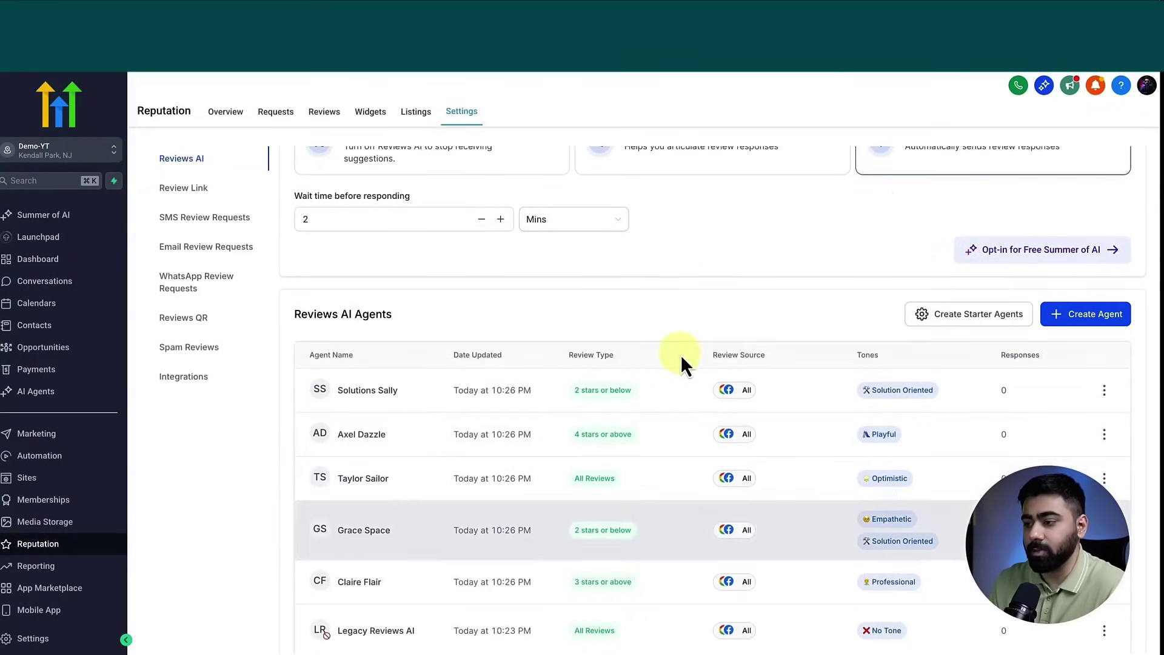
pyautogui.scroll(-1, 900, 489)
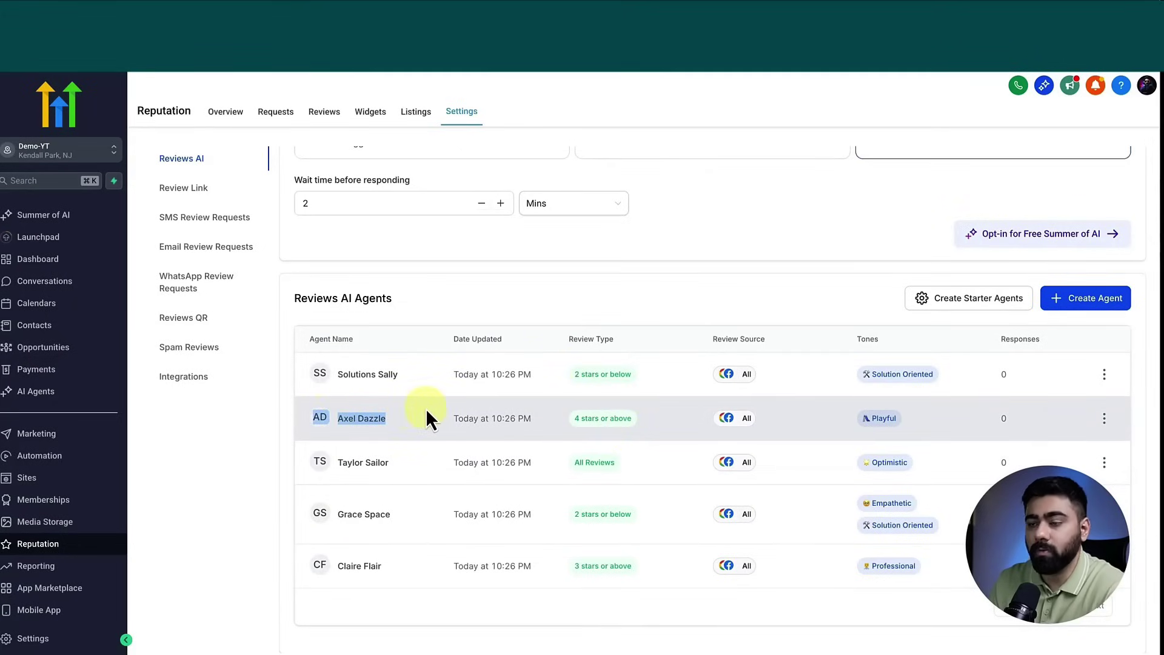
pyautogui.click(492, 432)
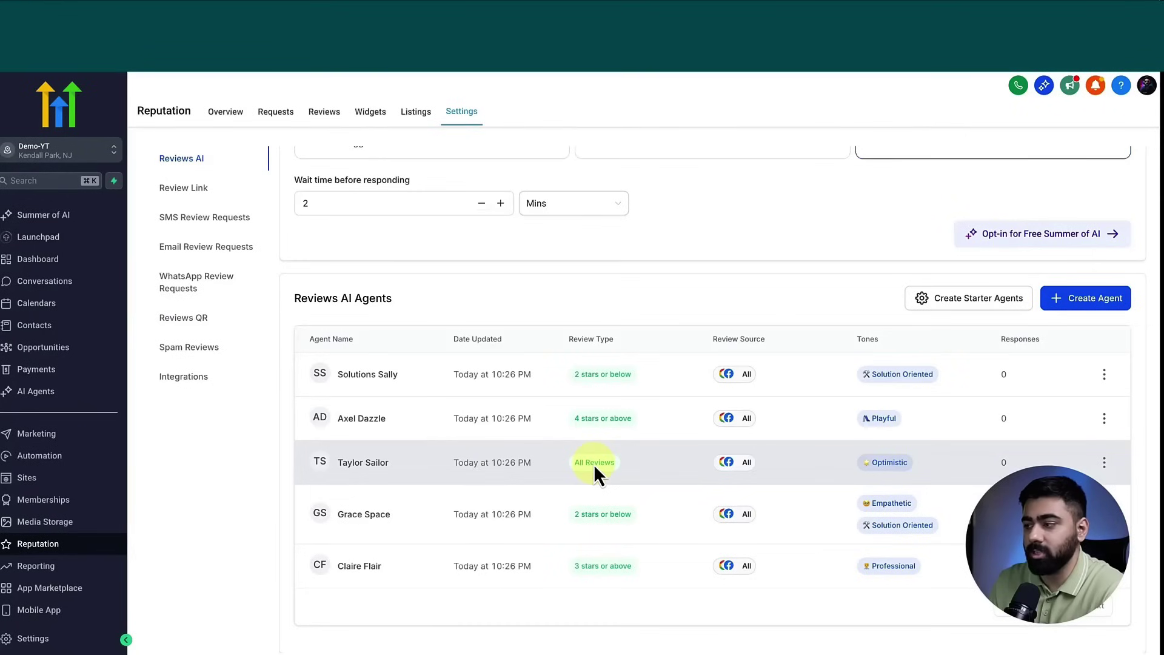
pyautogui.click(1104, 463)
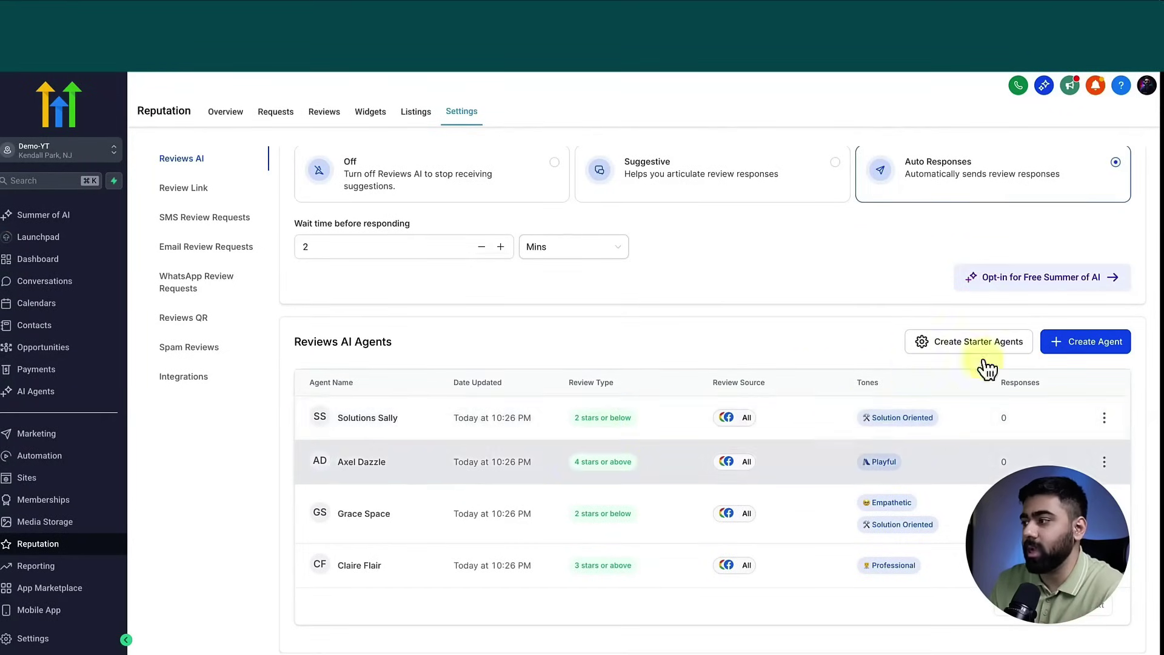
# Look through the templates offered for creating a new Reviews AI agent
pyautogui.click(1087, 351)
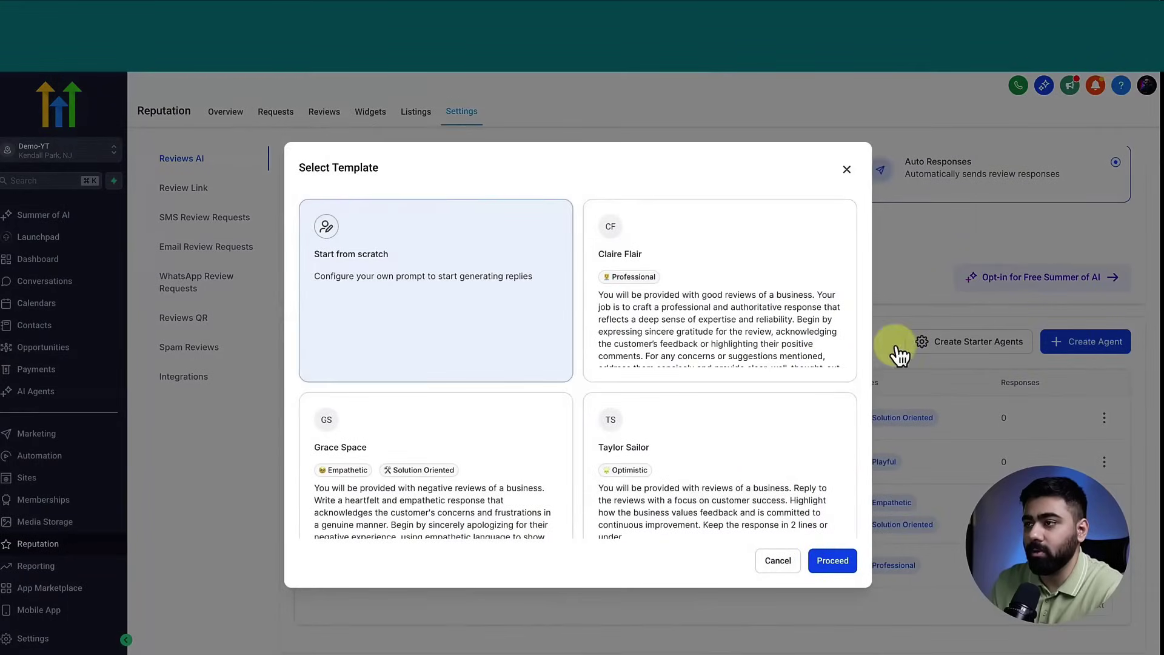
pyautogui.scroll(-3, 454, 352)
pyautogui.scroll(-2, 454, 352)
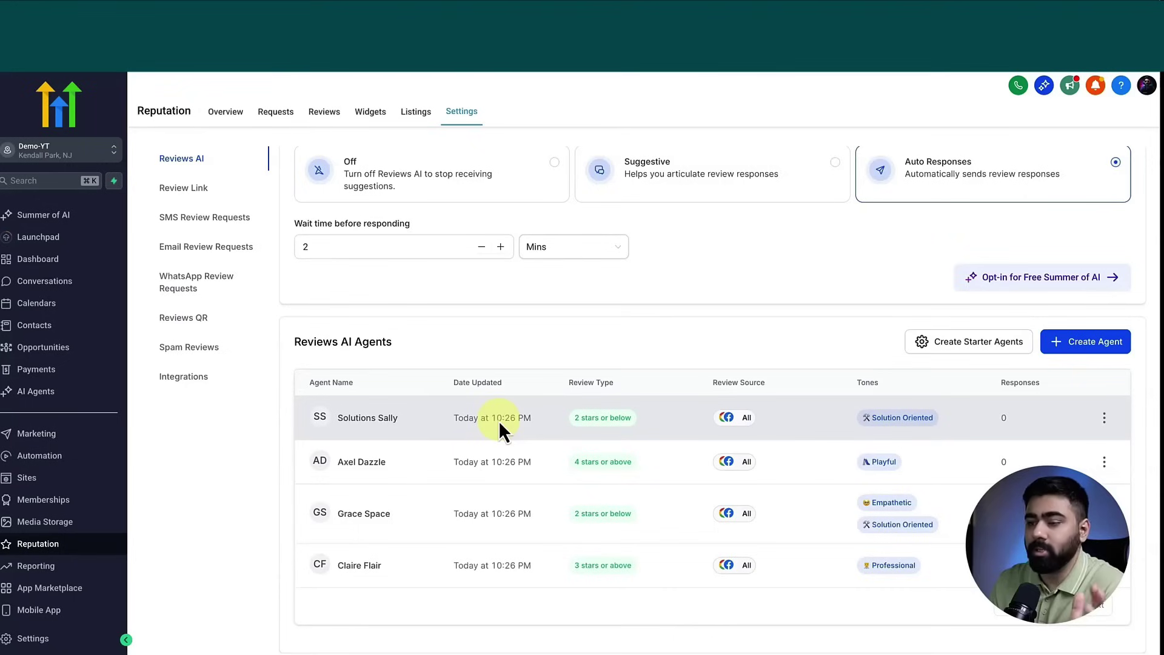
# Open the Solutions Sally agent for editing and enlarge its instructions box to read the whole prompt
pyautogui.click(1101, 420)
pyautogui.click(1061, 432)
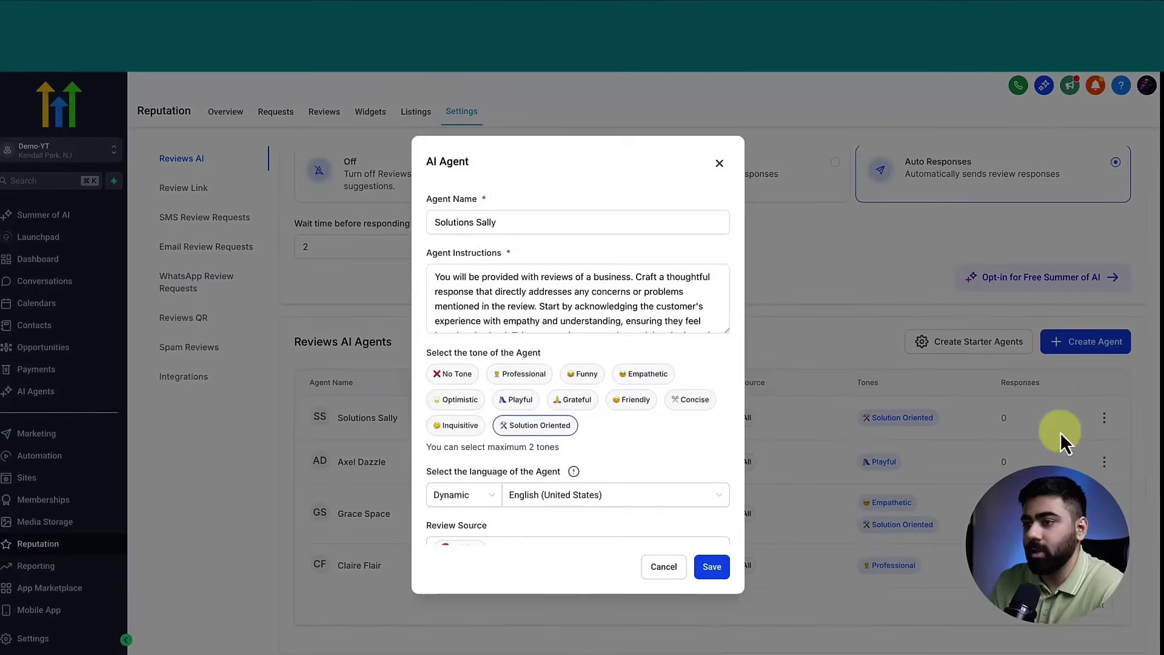
pyautogui.click(495, 223)
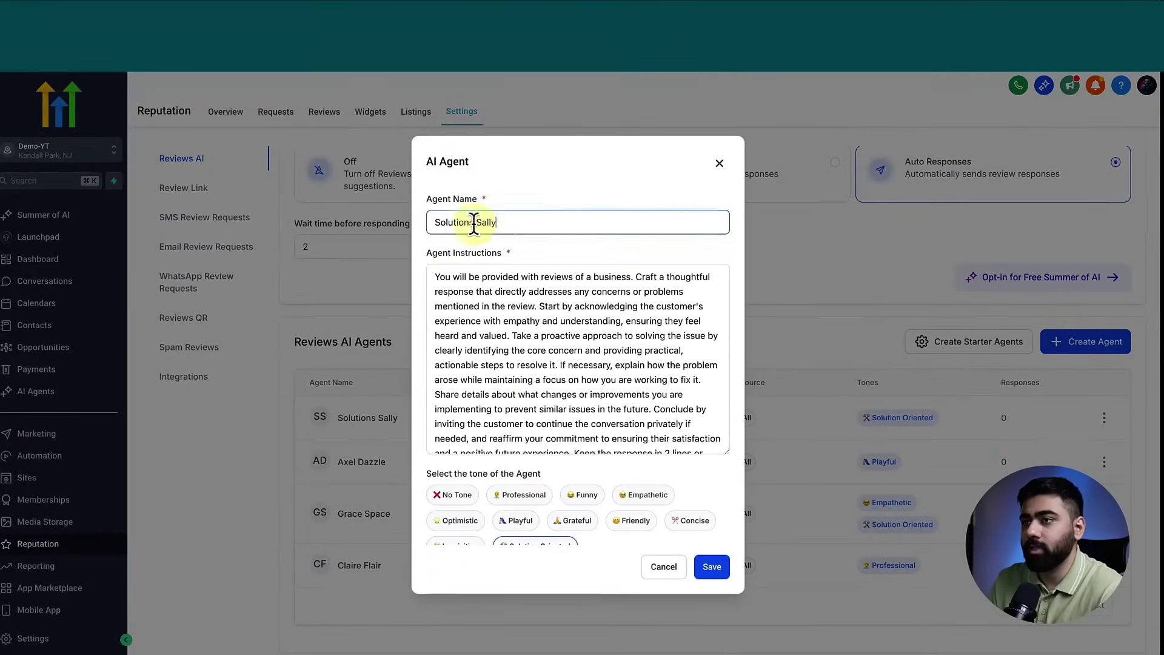
pyautogui.press('Tab')
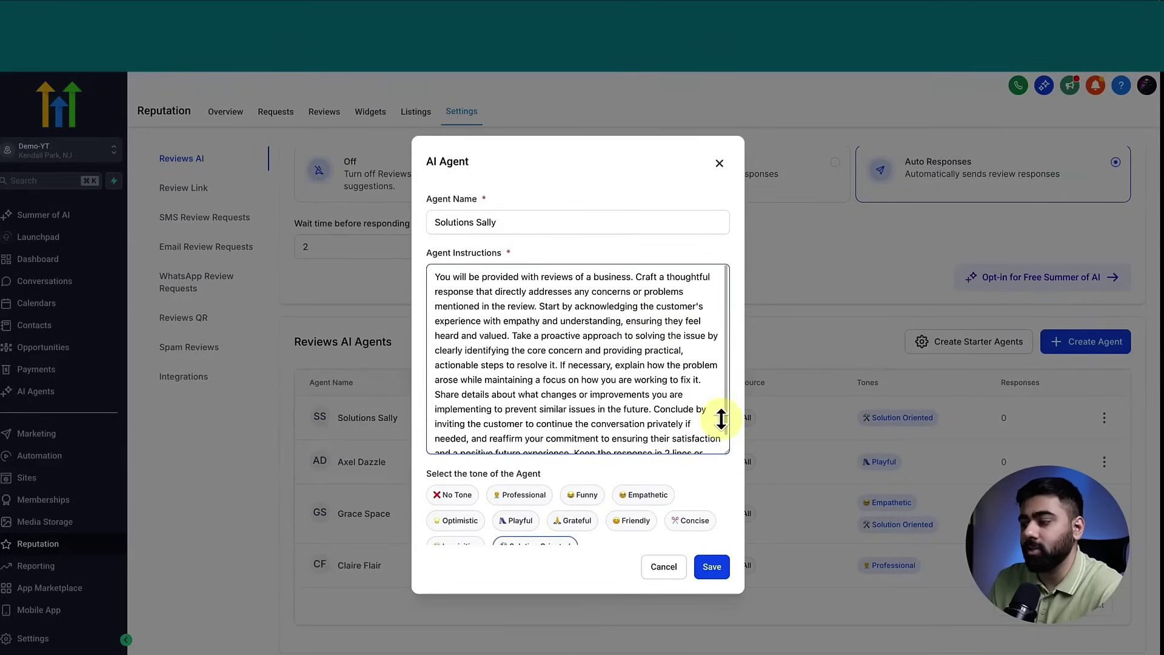
pyautogui.moveTo(724, 442); pyautogui.dragTo(726, 466)
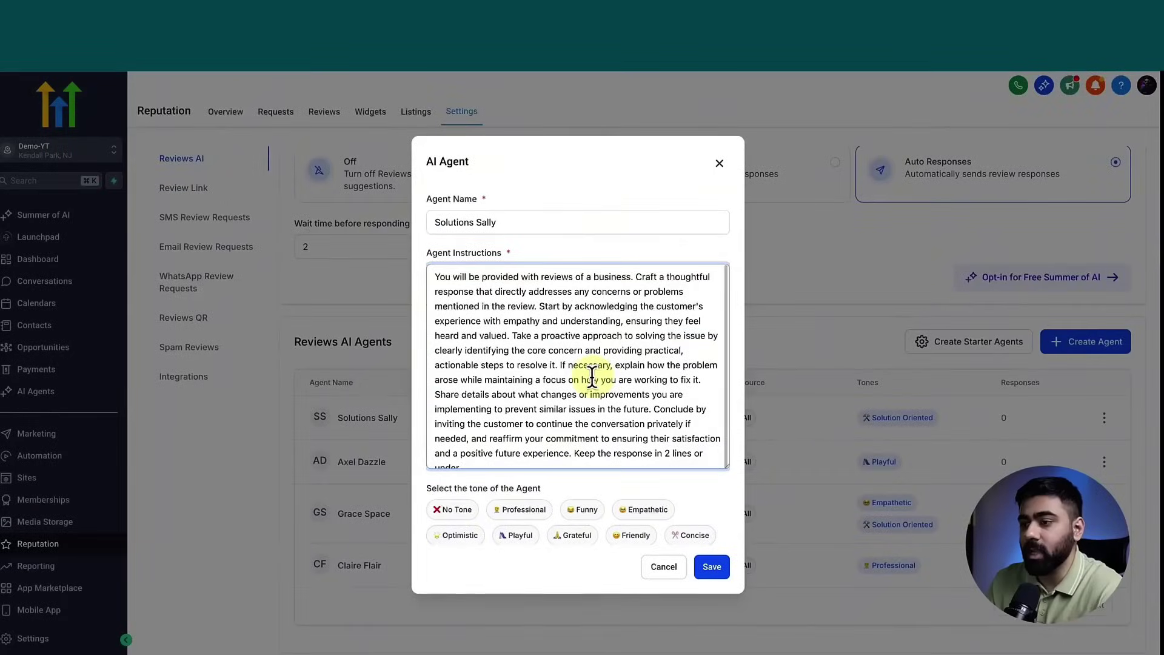
# Add the Concise tone to the Solutions Sally agent alongside Solution Oriented
pyautogui.scroll(-3, 483, 431)
pyautogui.scroll(-2, 548, 448)
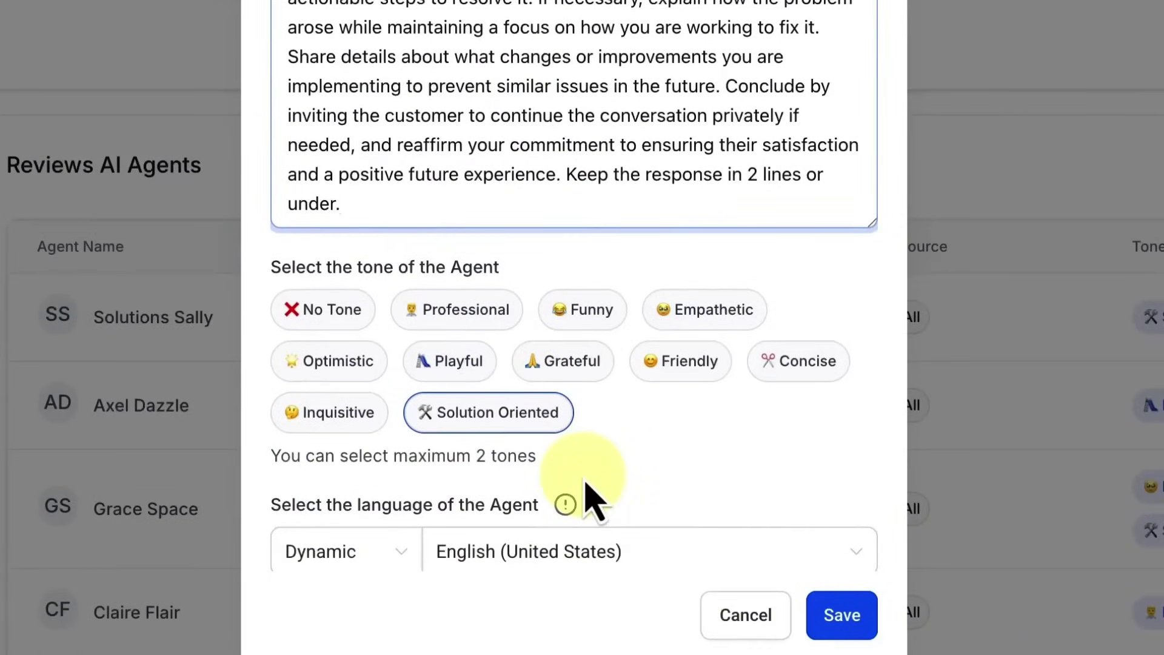
pyautogui.click(832, 363)
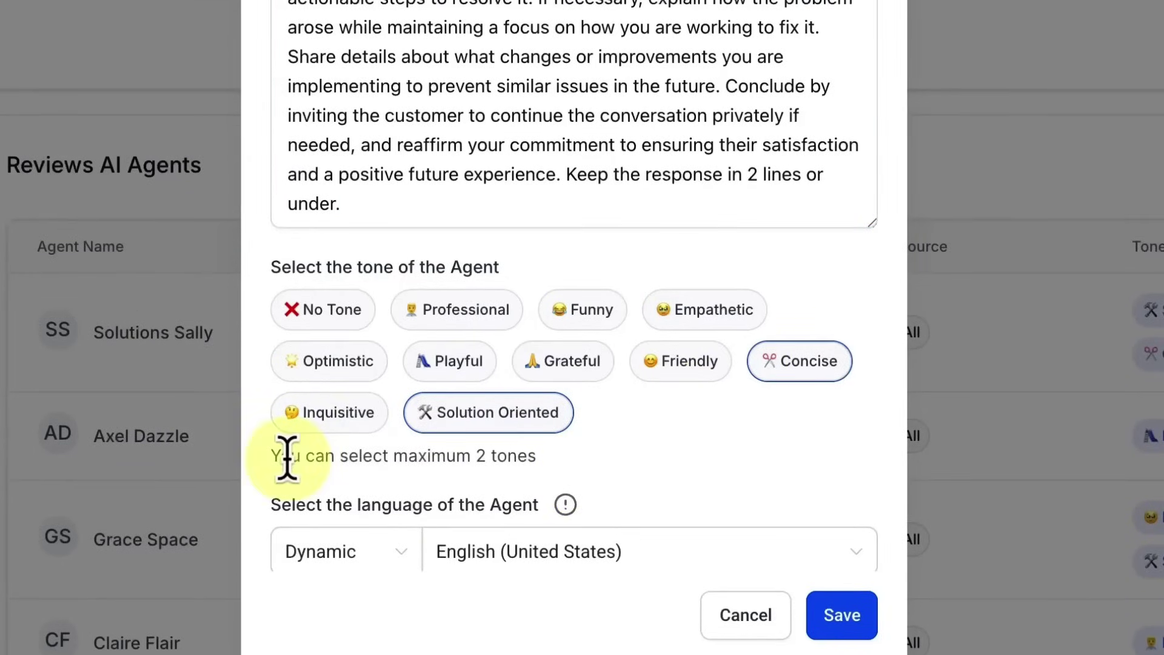
pyautogui.moveTo(291, 456); pyautogui.dragTo(503, 485)
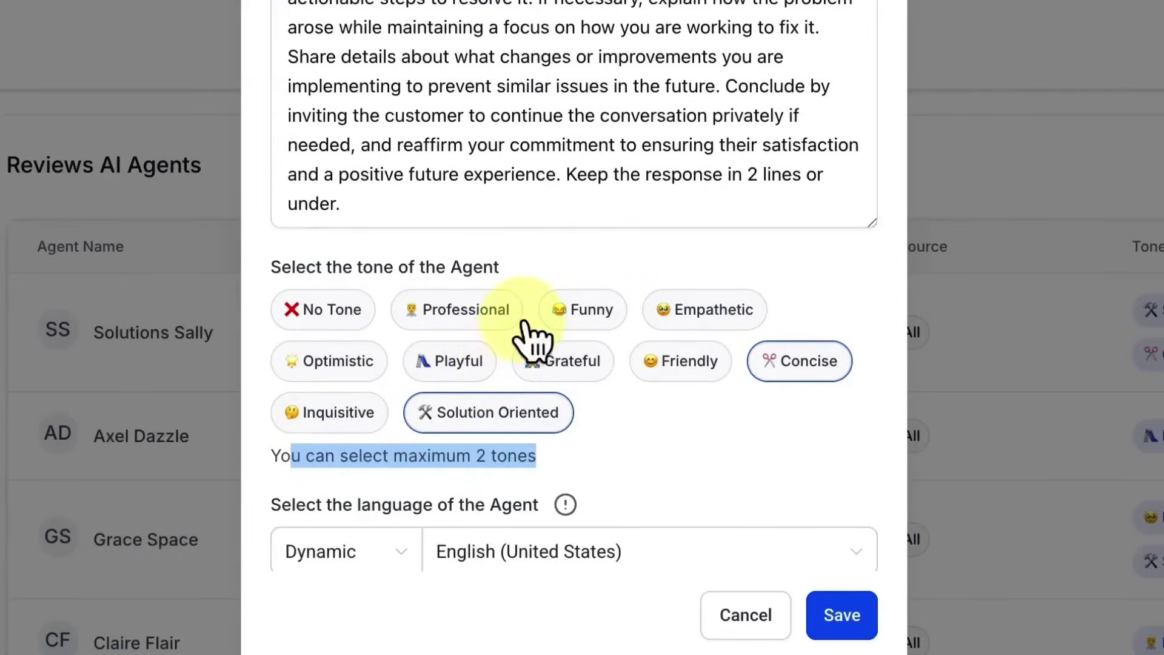
# Set the agent's reply language to Fixed with English (United States)
pyautogui.scroll(-3, 528, 338)
pyautogui.scroll(-3, 527, 328)
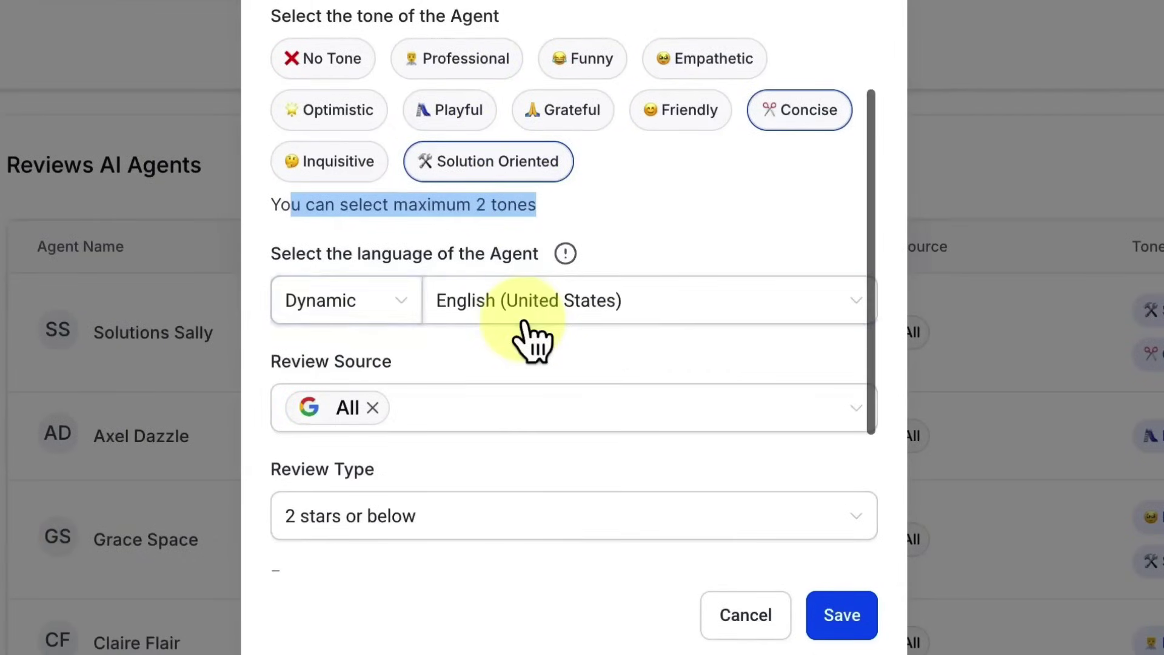
pyautogui.click(428, 324)
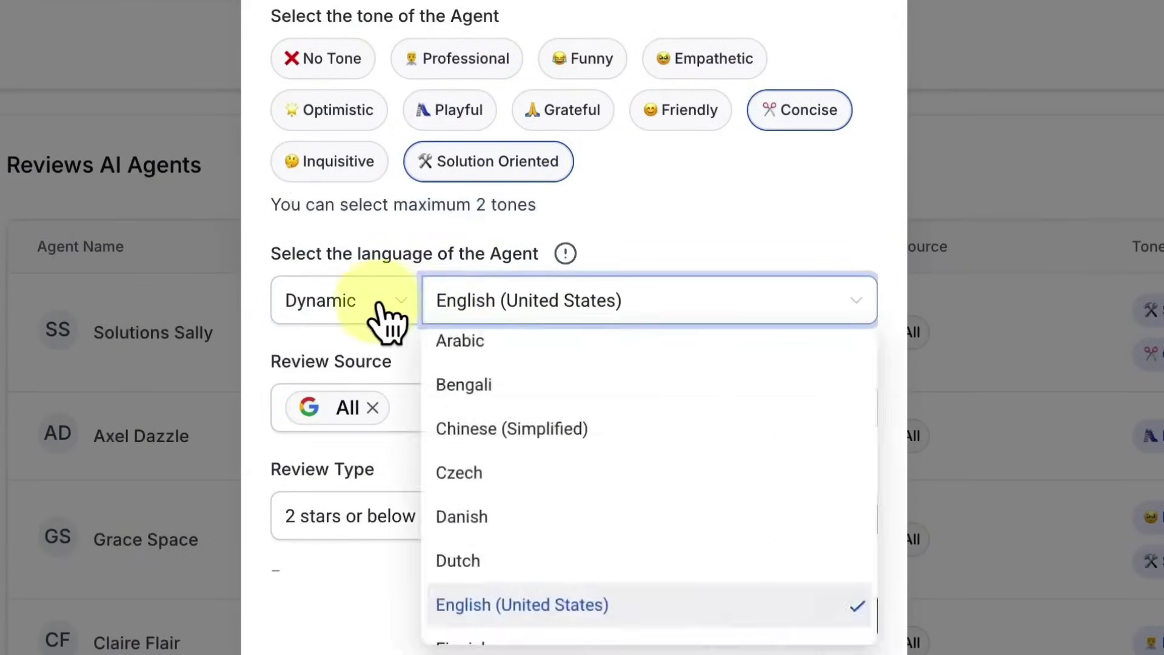
pyautogui.click(390, 317)
pyautogui.moveTo(528, 332)
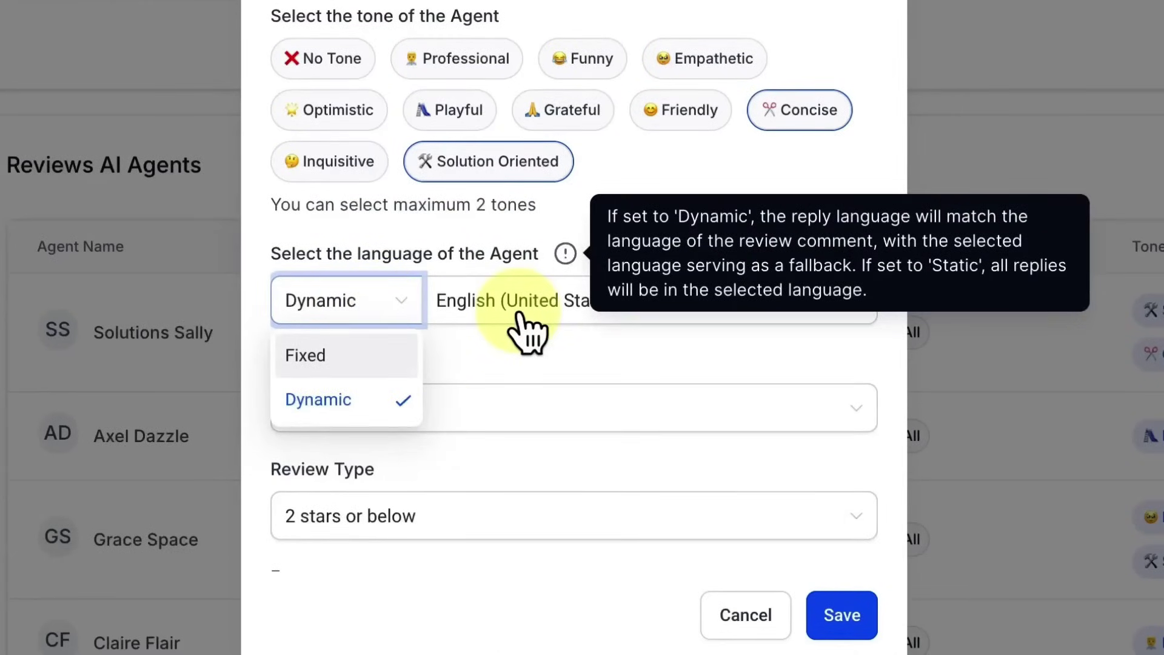
pyautogui.click(522, 331)
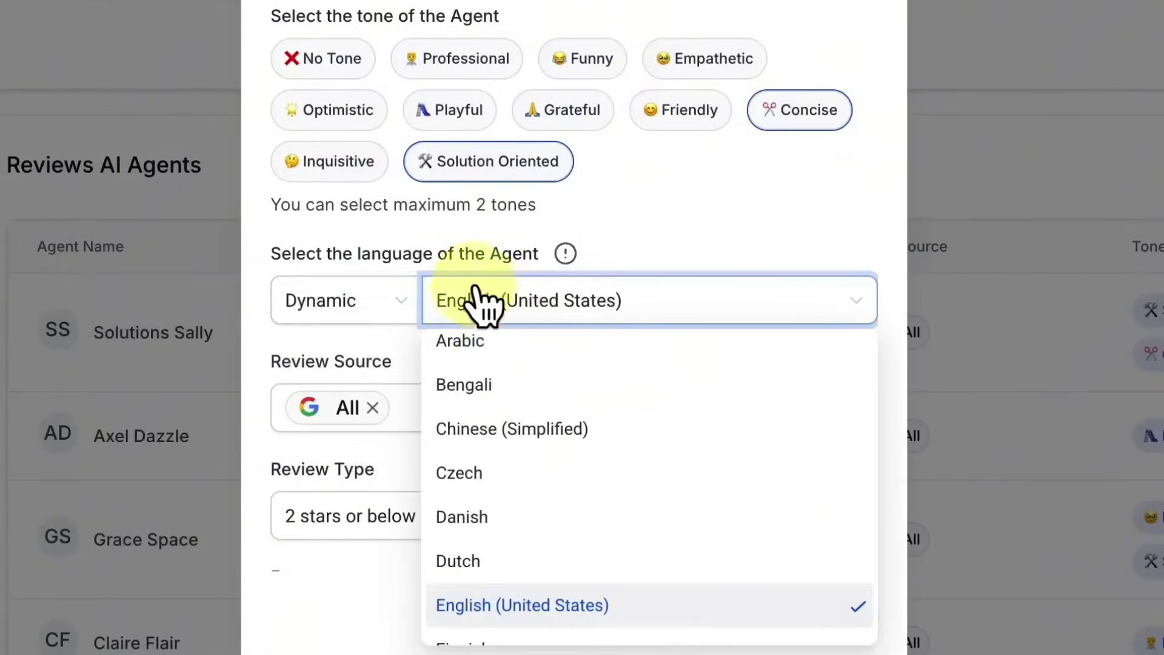
pyautogui.click(397, 303)
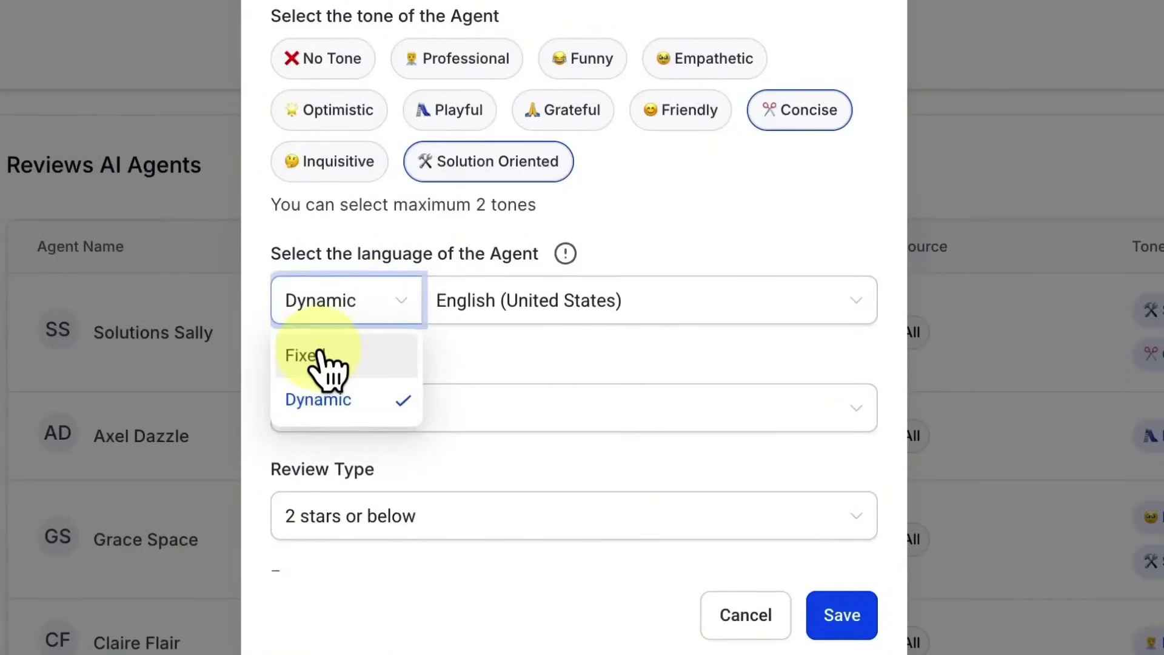
pyautogui.click(322, 358)
pyautogui.click(531, 325)
pyautogui.write('du')
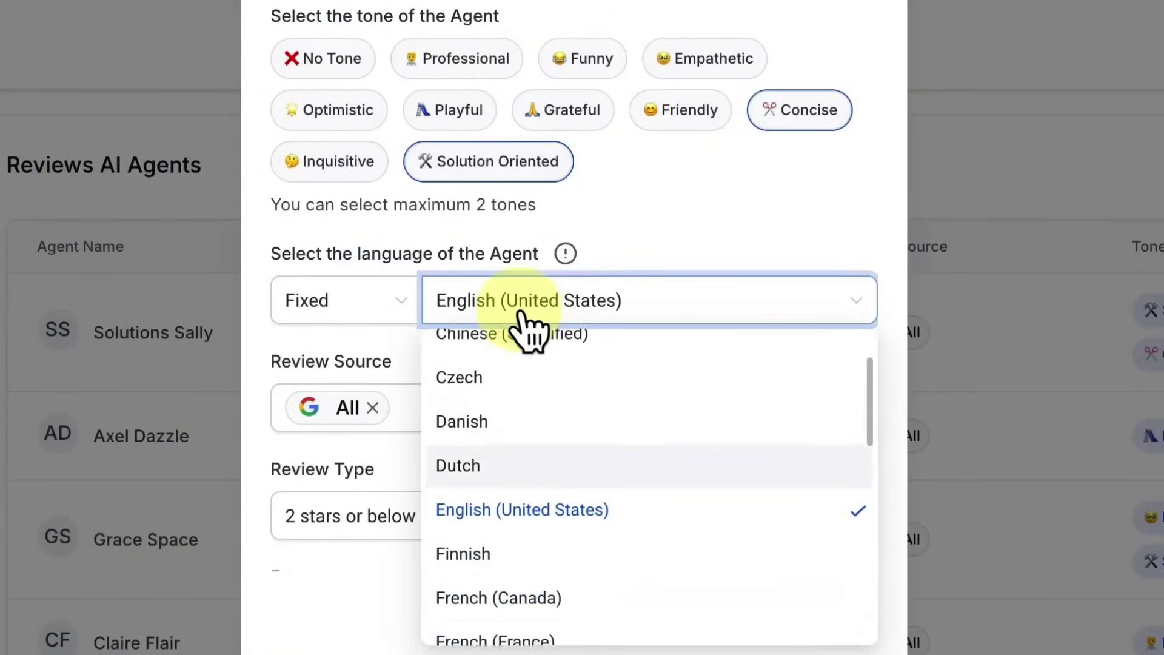
pyautogui.click(681, 247)
# Limit the agent's review source to the Dave Cafe - Kuala Lumpur Google page, removing the All source
pyautogui.scroll(-2, 527, 281)
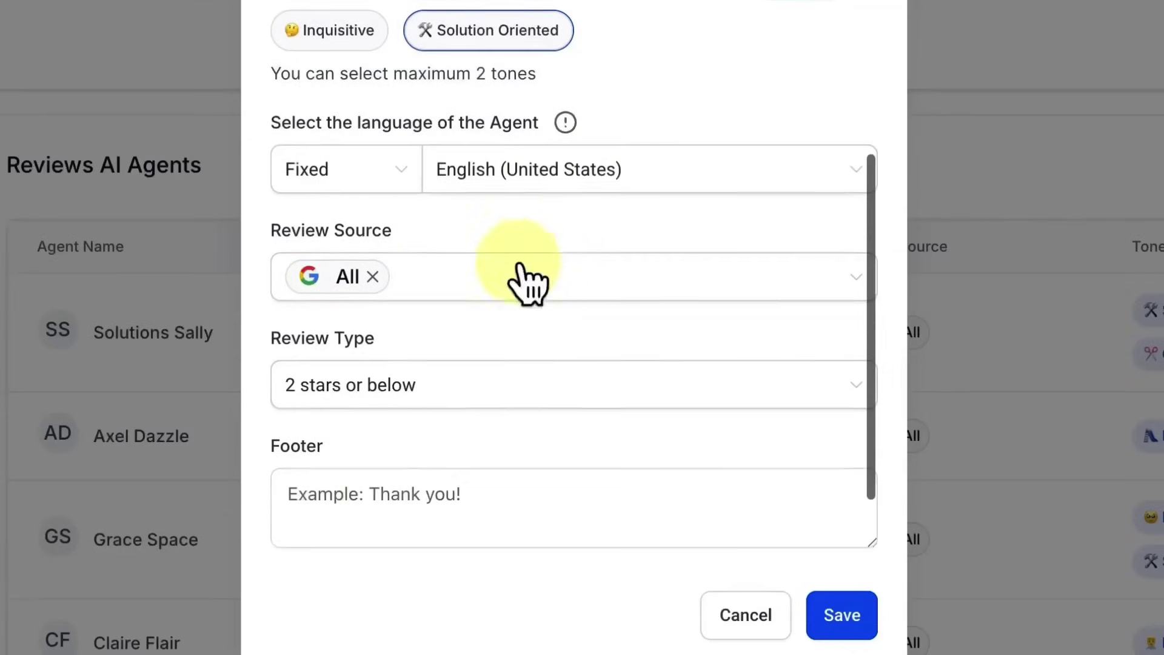
pyautogui.click(437, 285)
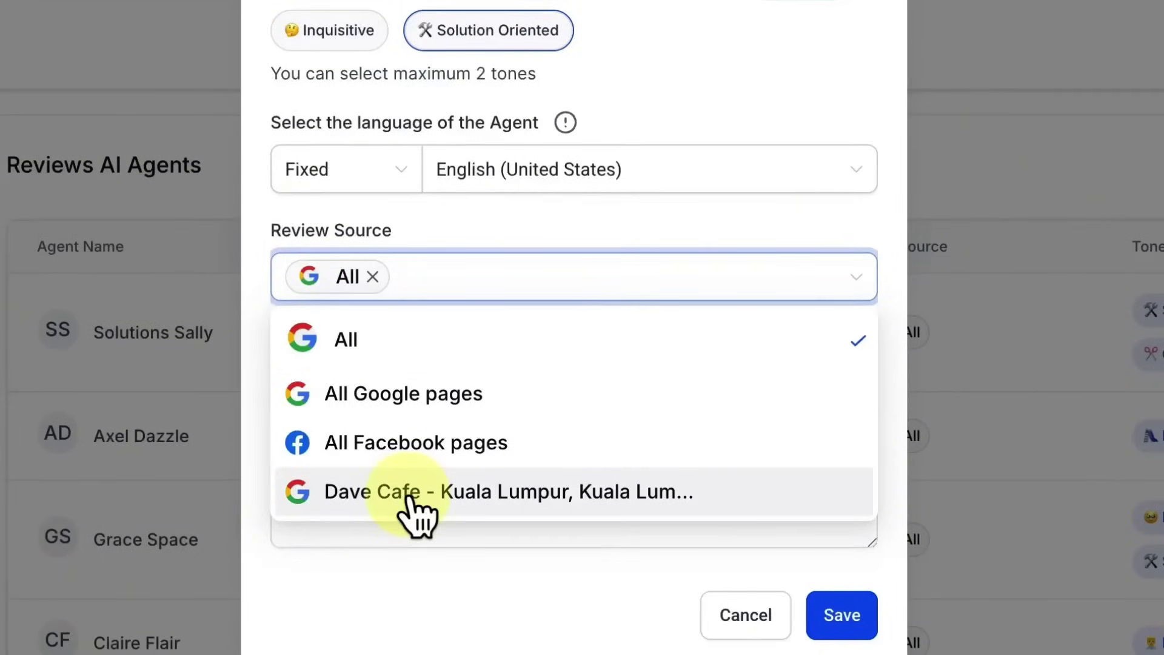
pyautogui.click(438, 500)
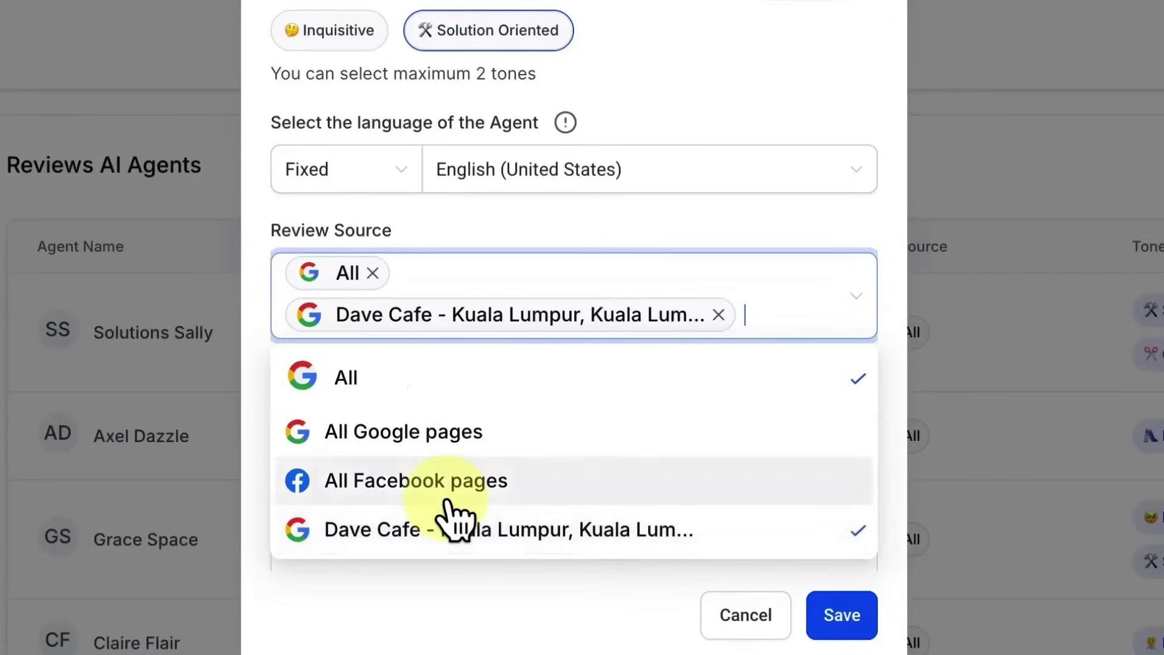
pyautogui.click(372, 273)
pyautogui.click(480, 241)
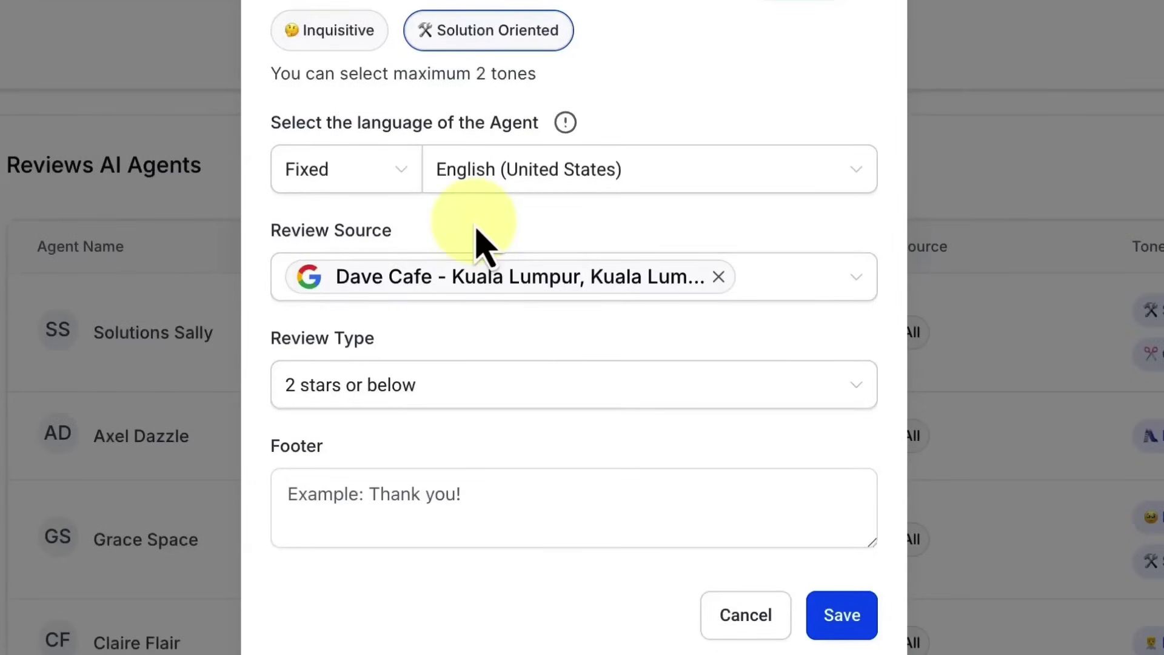
# Choose 2 stars or below as the agent's review type and open the footer text for editing
pyautogui.scroll(-2, 484, 242)
pyautogui.click(374, 268)
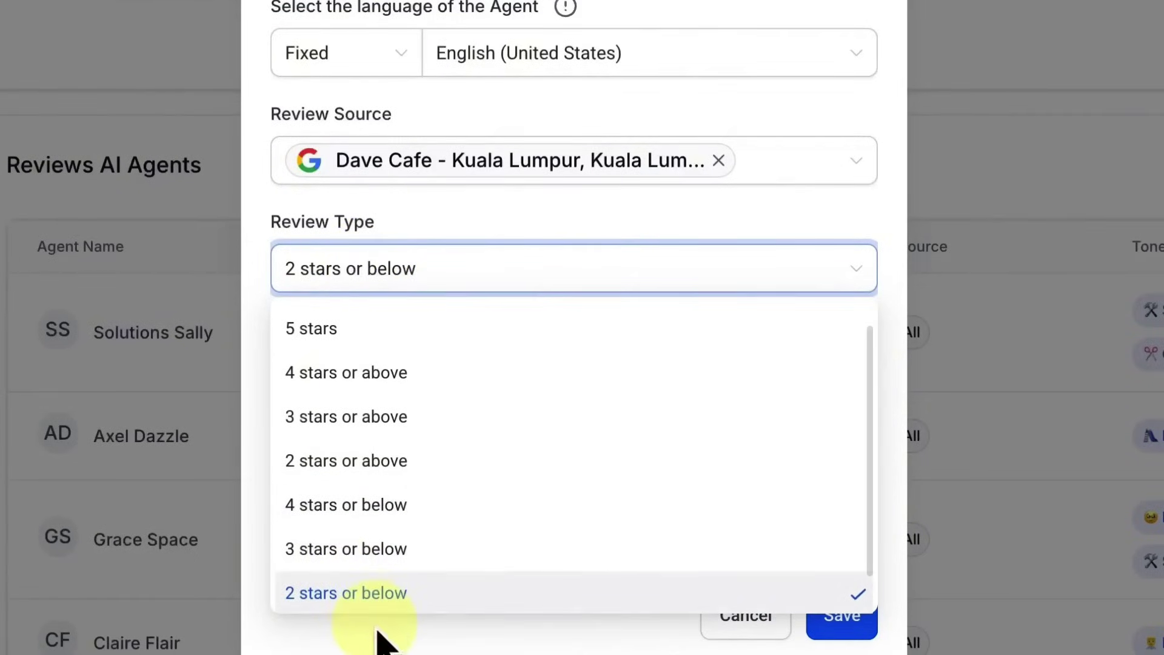
pyautogui.click(379, 597)
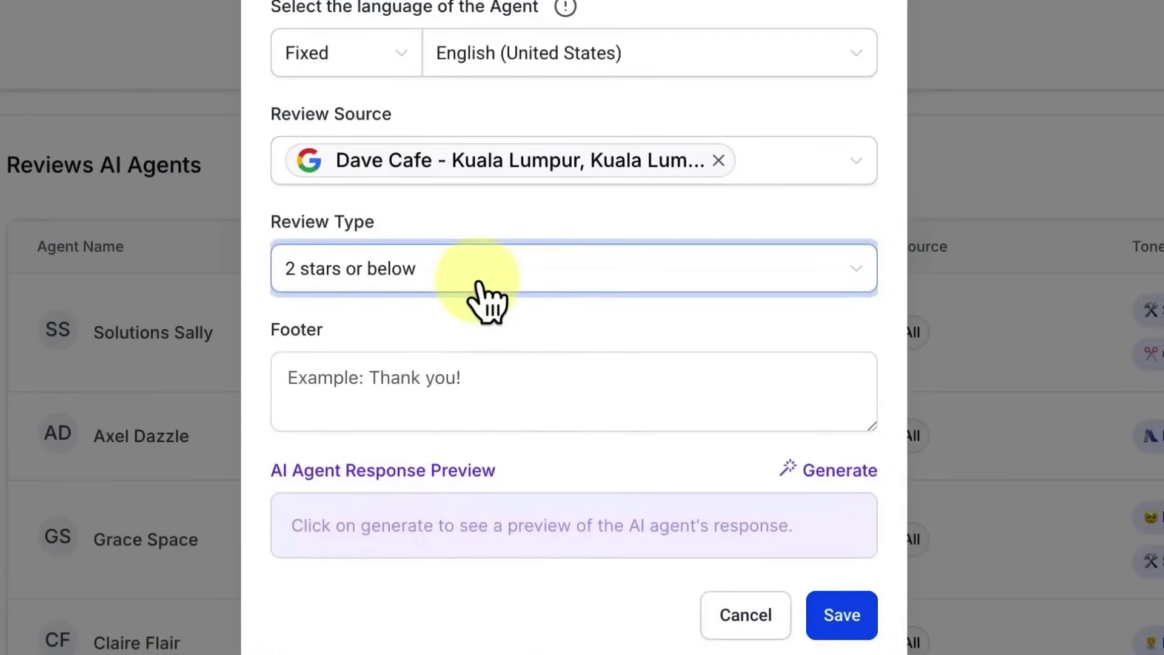
pyautogui.scroll(-1, 481, 299)
pyautogui.click(352, 367)
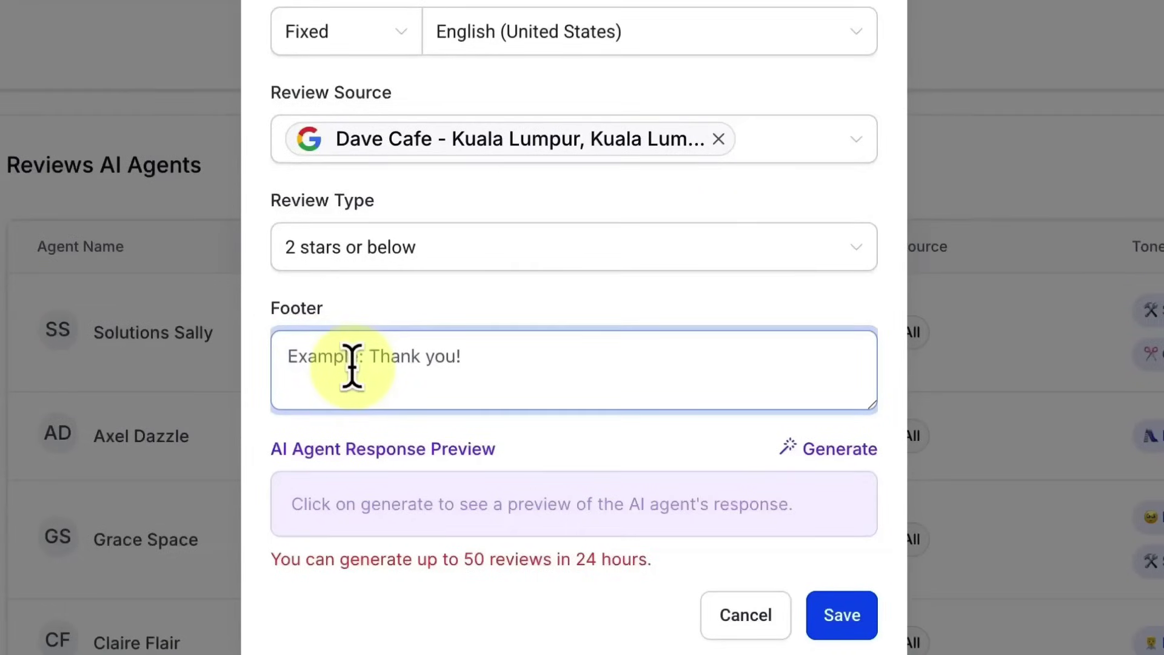
# Generate a preview of the agent's response with the footer left empty and read the full reply
pyautogui.click(351, 424)
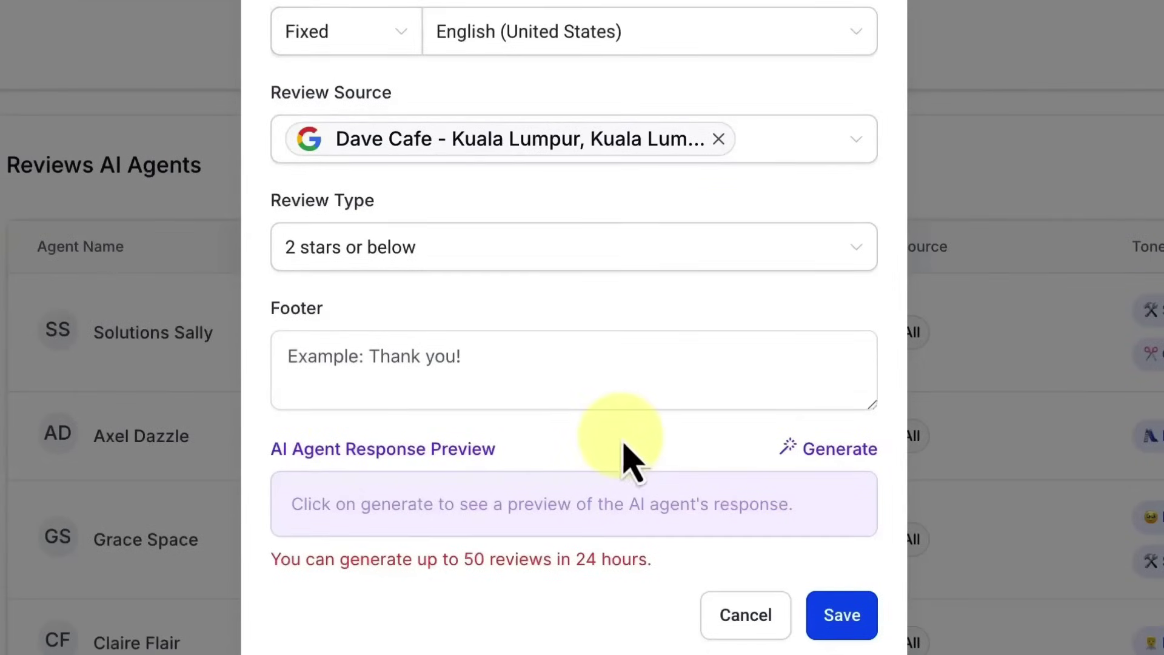
pyautogui.click(820, 450)
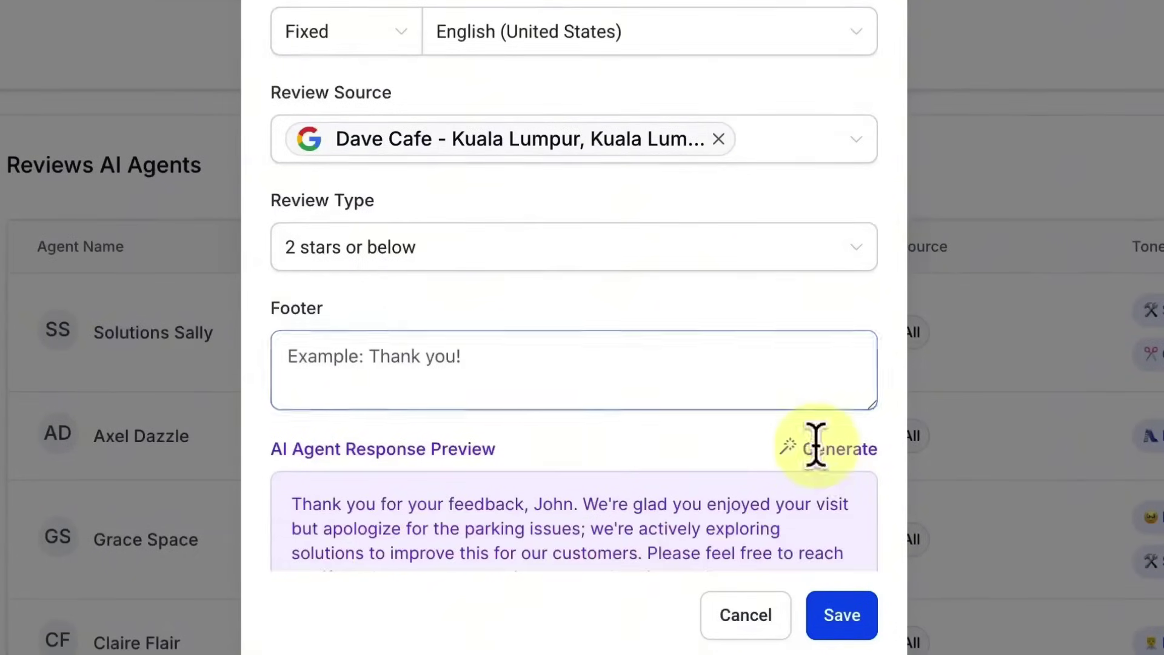
pyautogui.scroll(-1, 769, 473)
pyautogui.scroll(-1, 769, 473)
pyautogui.moveTo(728, 512); pyautogui.dragTo(307, 436)
# Check the preview against the agent's instructions and tones, and save the Solutions Sally agent
pyautogui.scroll(10, 302, 416)
pyautogui.scroll(5, 301, 415)
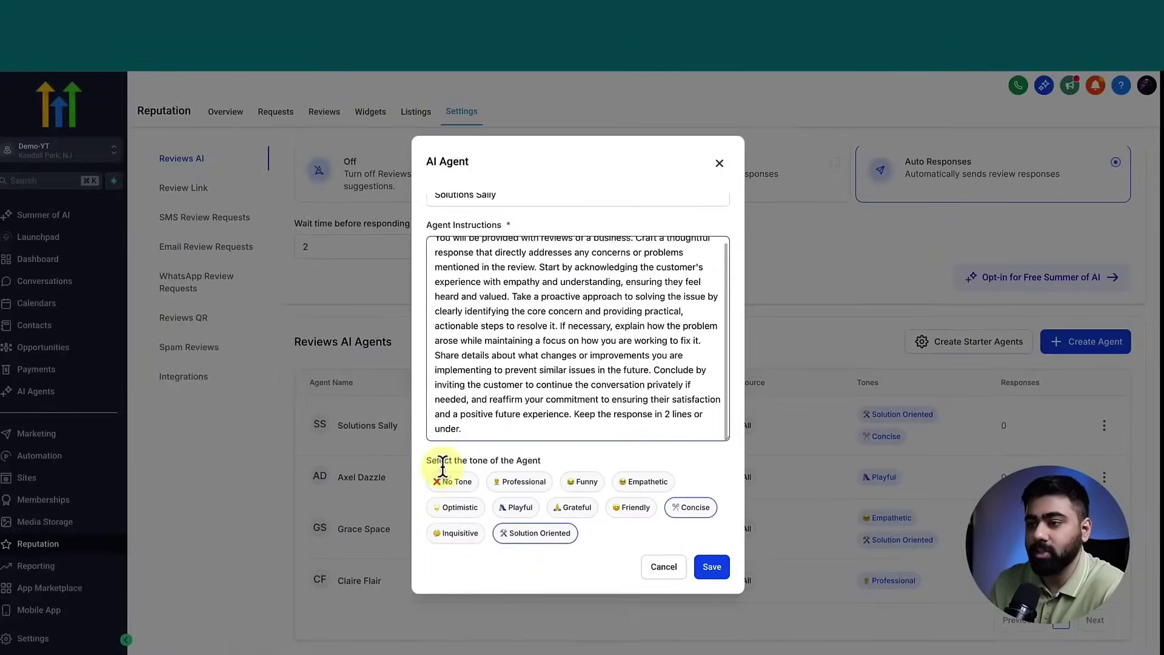
pyautogui.scroll(-2, 539, 437)
pyautogui.scroll(-8, 541, 443)
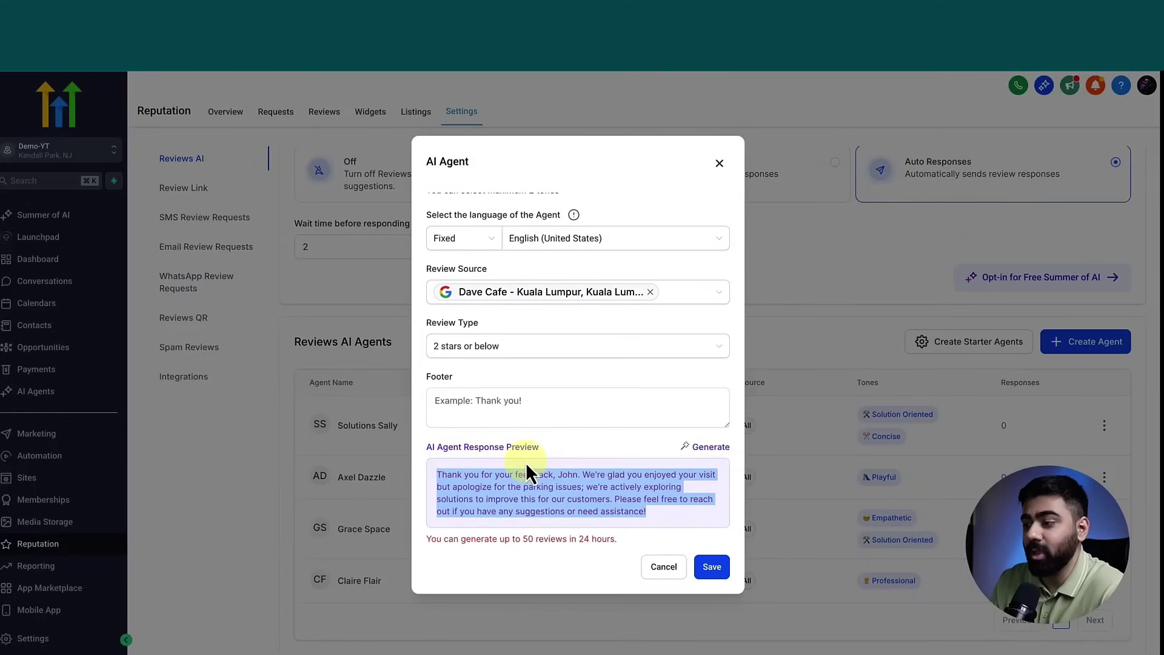
pyautogui.click(706, 564)
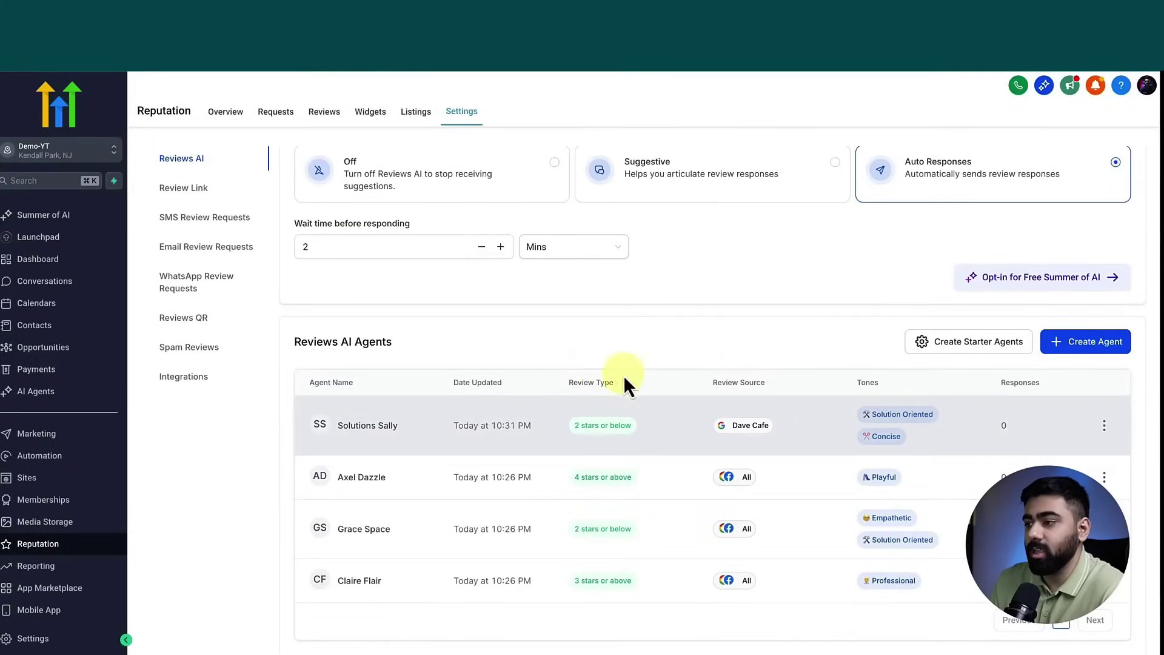
# Check the review source column in the agents list and the actions available for the Solutions Sally agent
pyautogui.moveTo(703, 382); pyautogui.dragTo(821, 388)
pyautogui.click(578, 344)
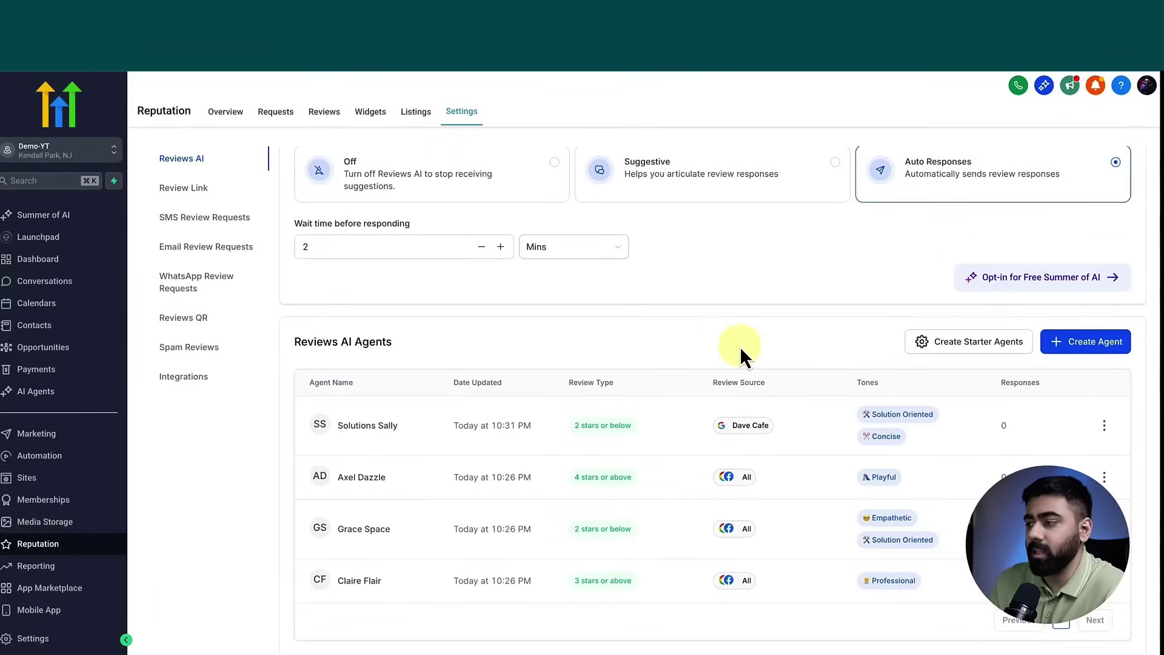
pyautogui.click(1105, 424)
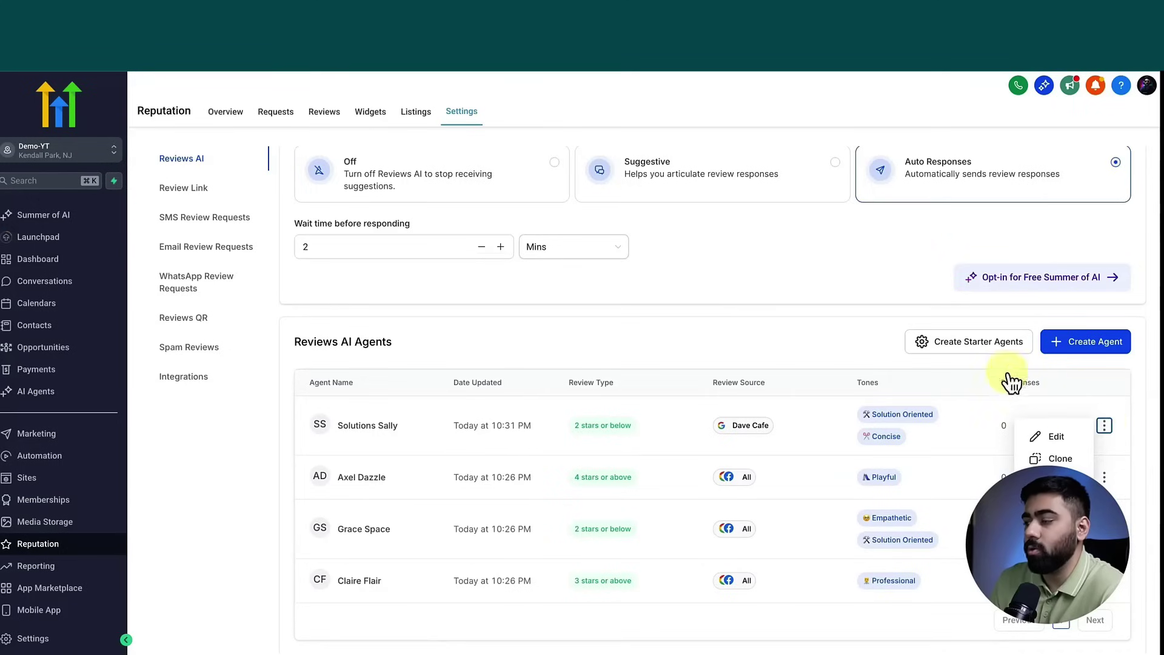
pyautogui.click(804, 279)
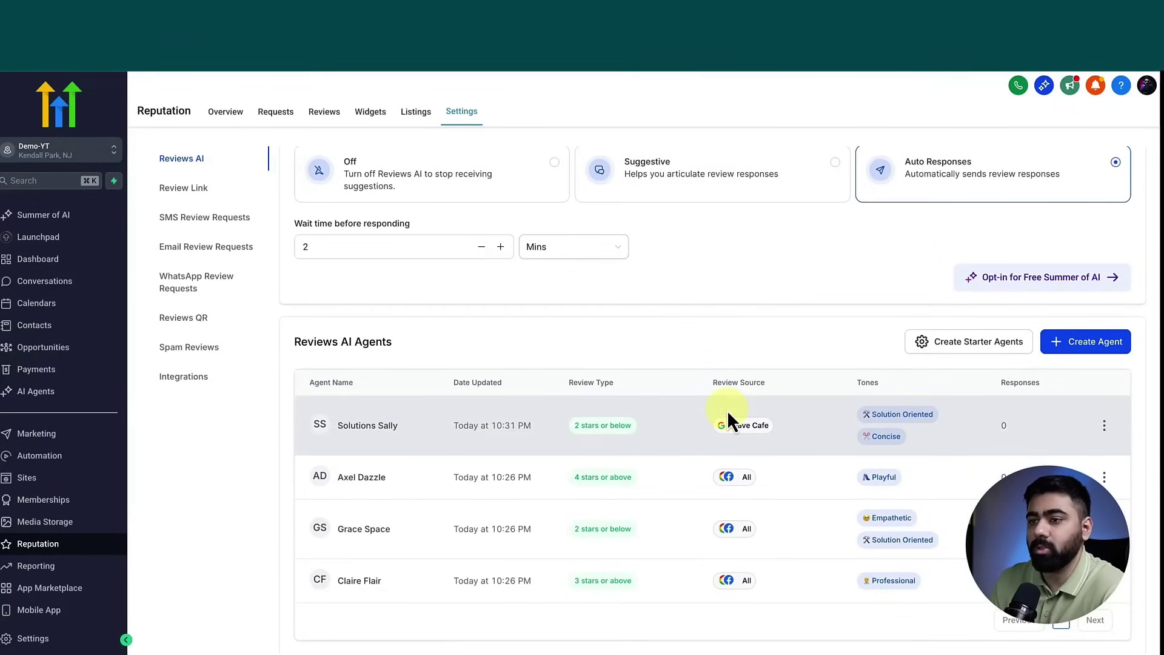
# Set the wait time before automatic responses to 10 minutes and switch Reviews AI to Suggestive mode
pyautogui.scroll(1, 726, 410)
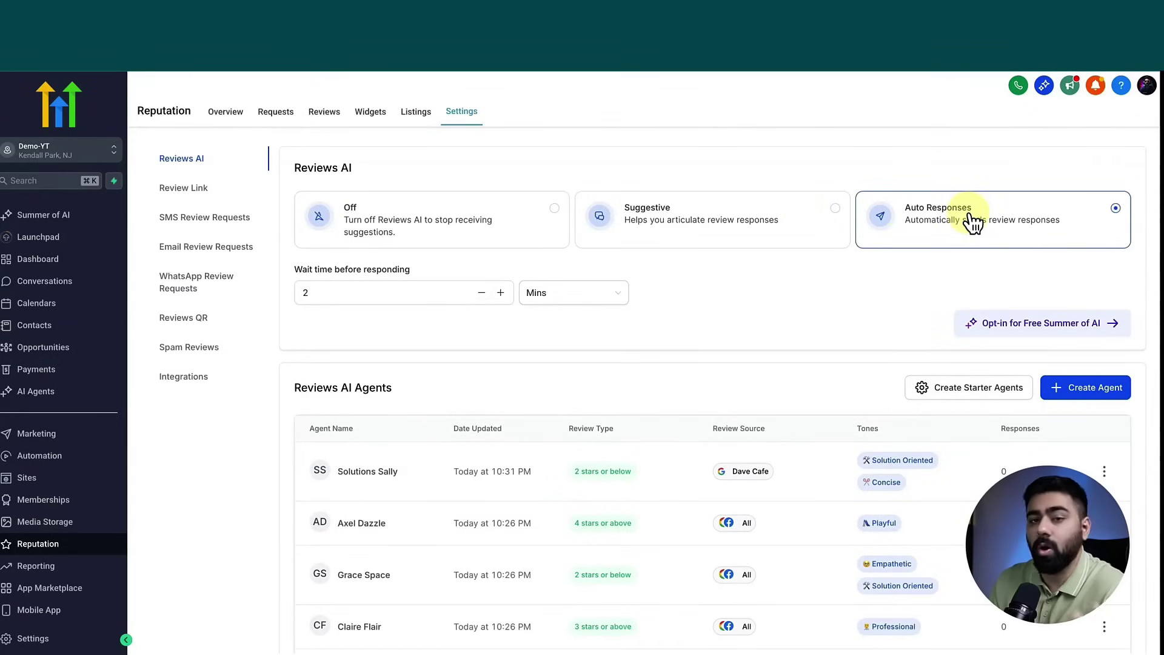
pyautogui.click(332, 293)
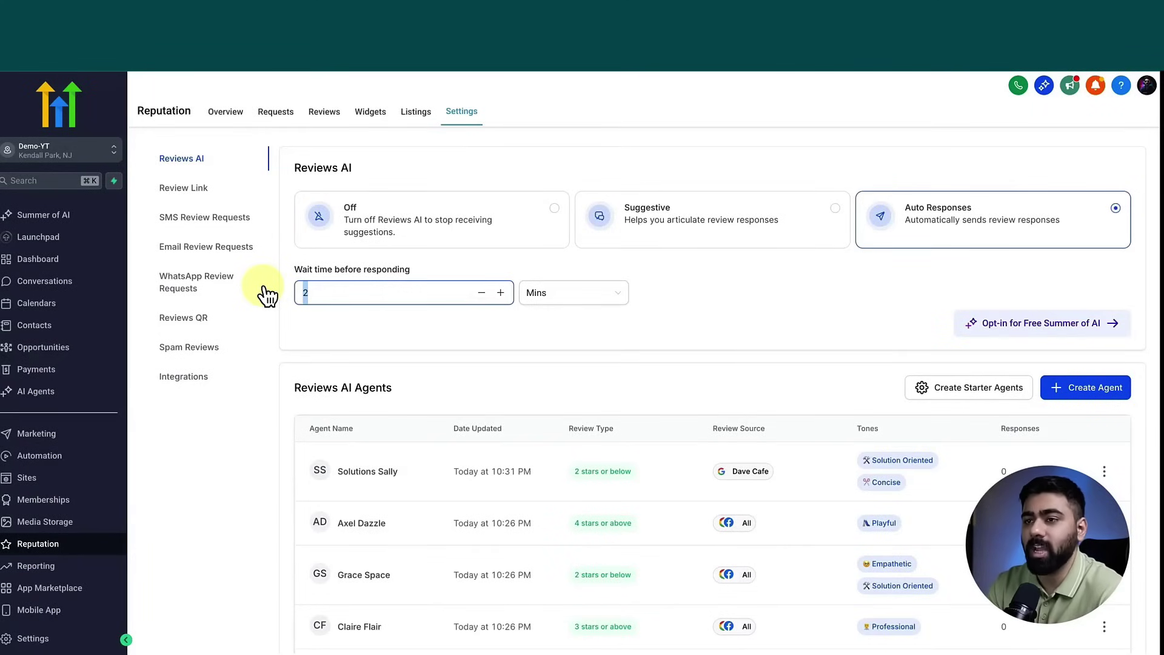
pyautogui.write('10')
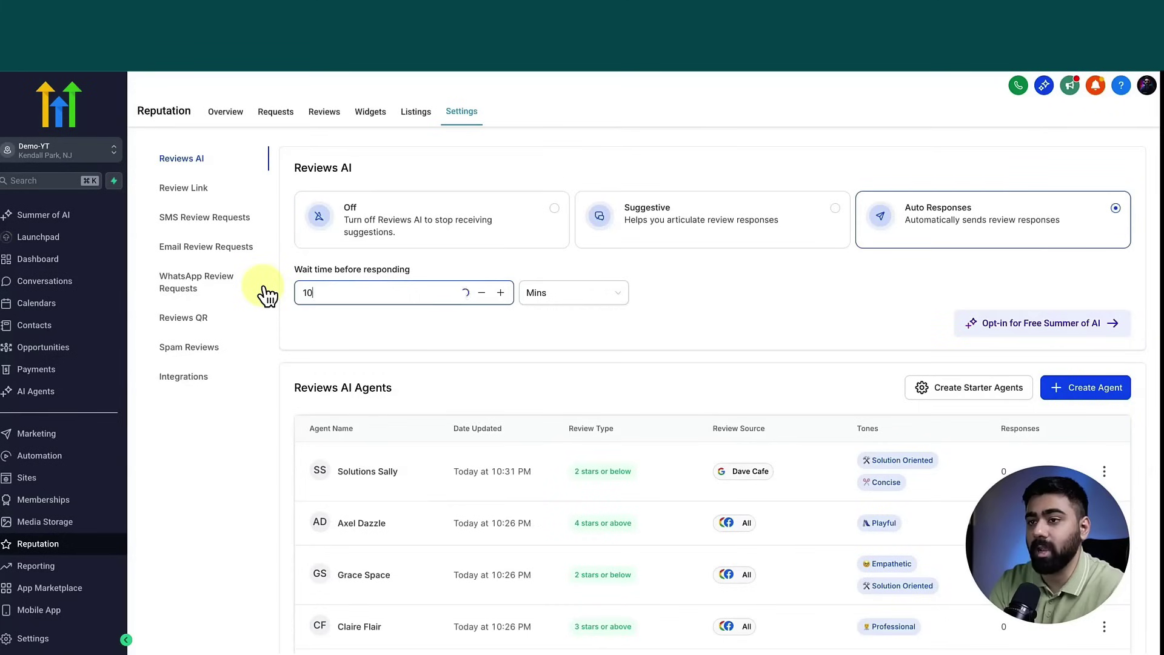
pyautogui.click(740, 278)
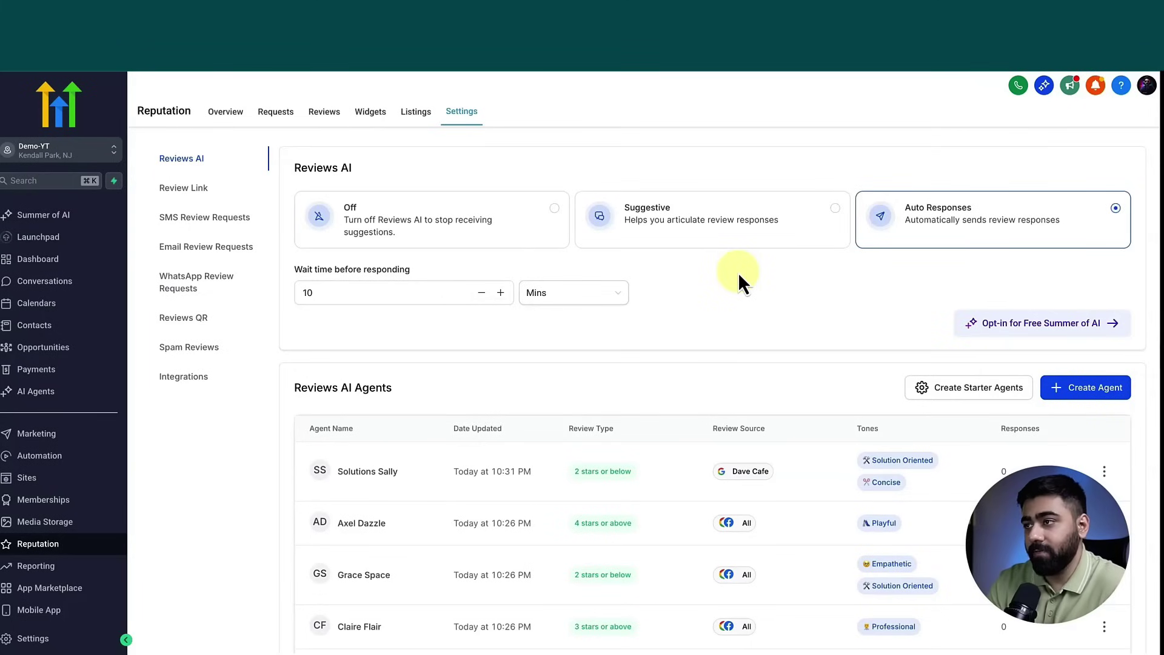
pyautogui.click(661, 226)
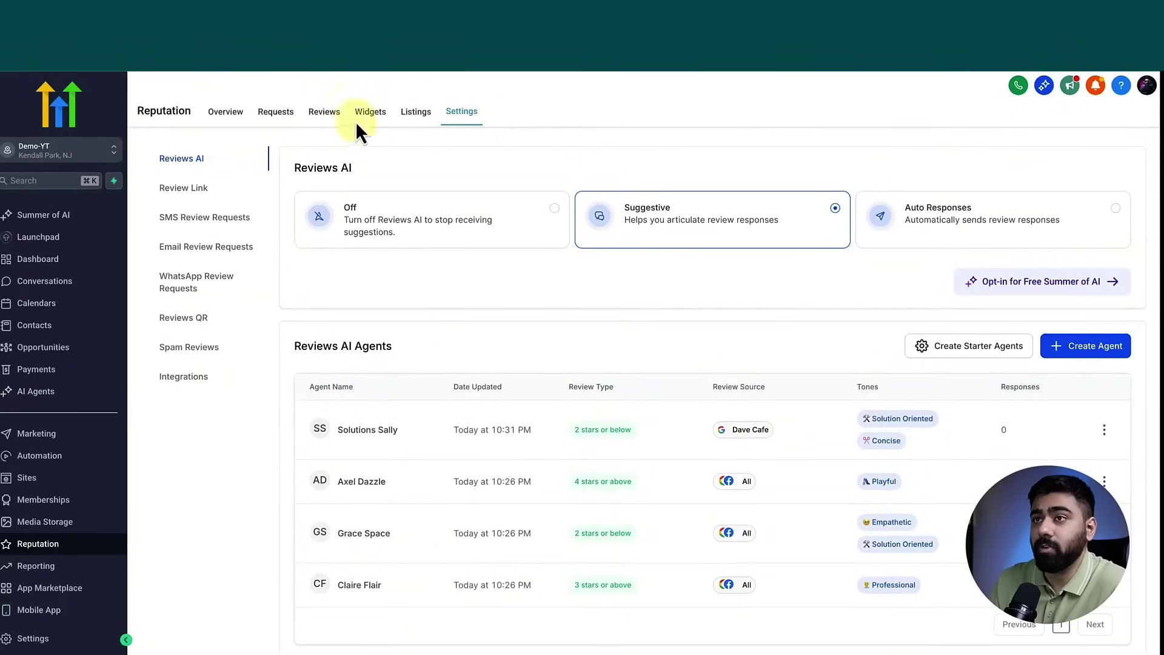
# Open the Reviews page in Reputation and dismiss the note about Facebook's recommendation API deprecation
pyautogui.click(324, 114)
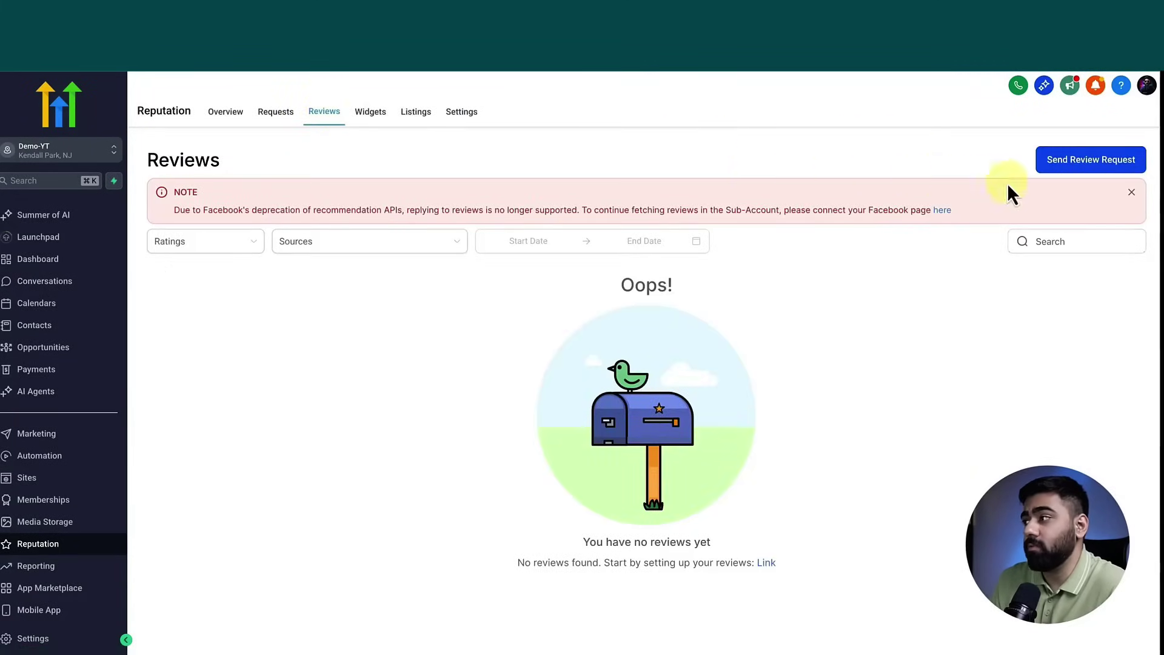
pyautogui.click(1132, 194)
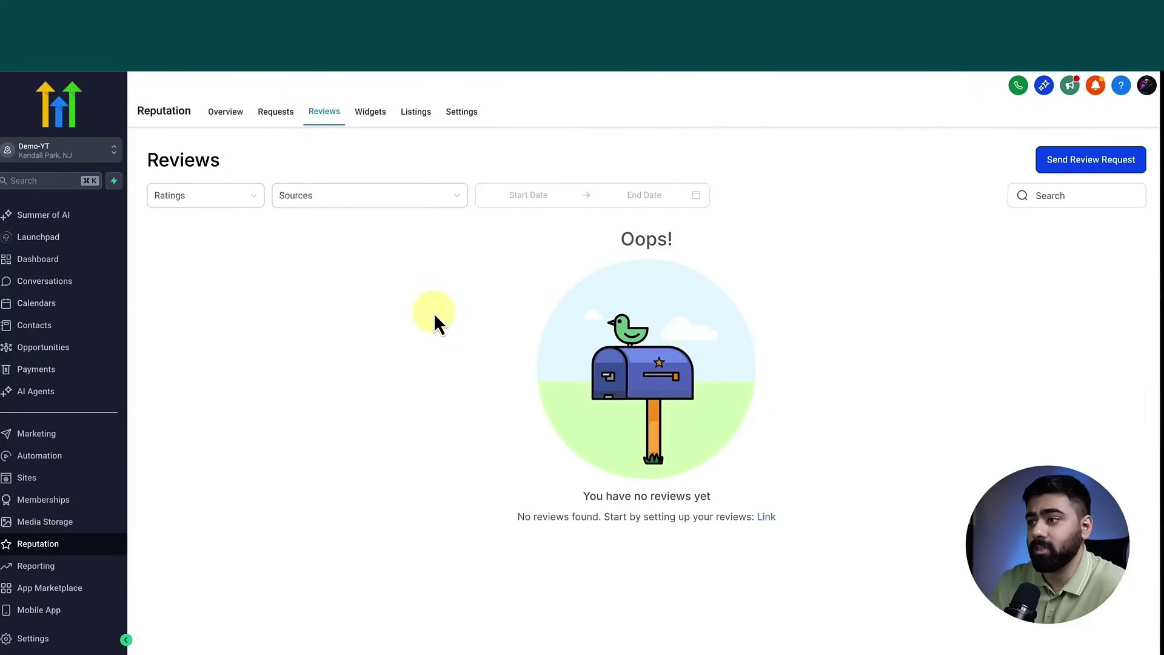